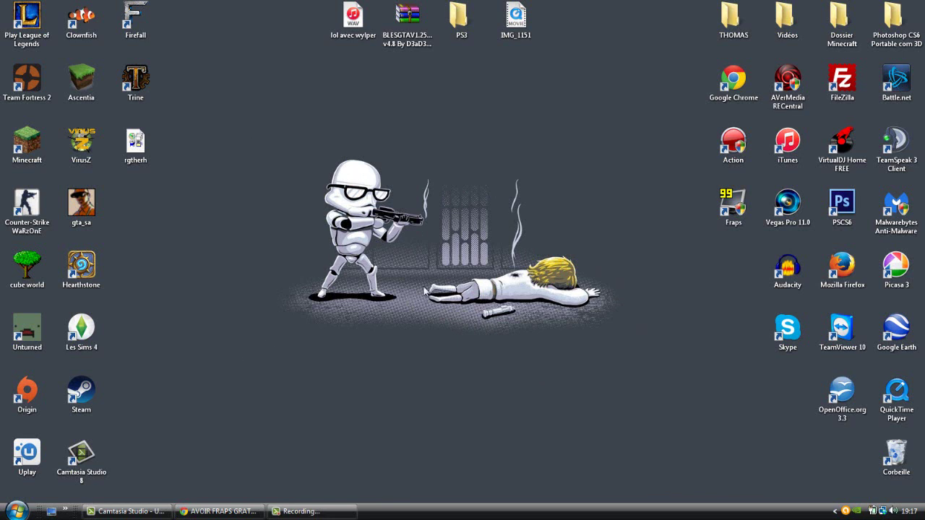
mouse_move(187, 438)
mouse_down()
mouse_move(261, 411)
mouse_move(195, 446)
mouse_up()
drag(196, 446, 667, 123)
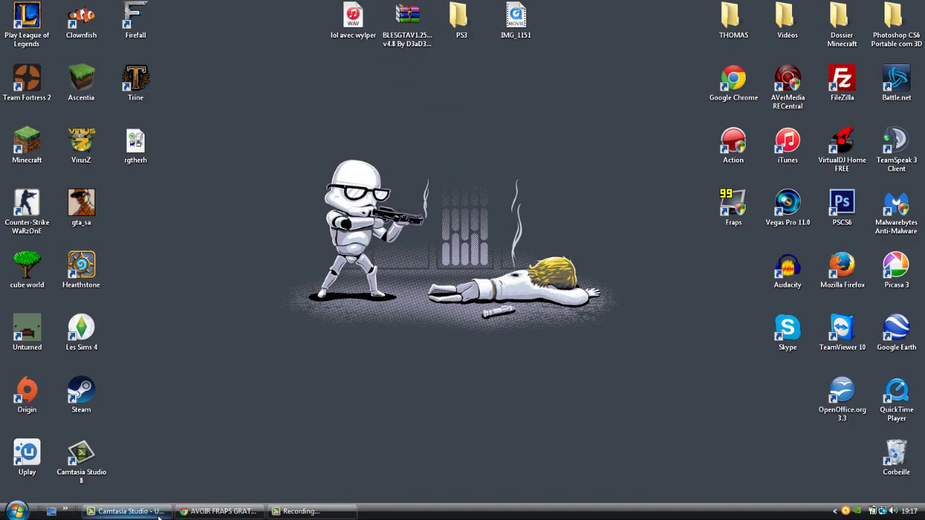
Switch to Chrome, read the viewer comment requesting a tutorial on Camtasia video quality under the Fraps video, and minimise the browser
click(224, 512)
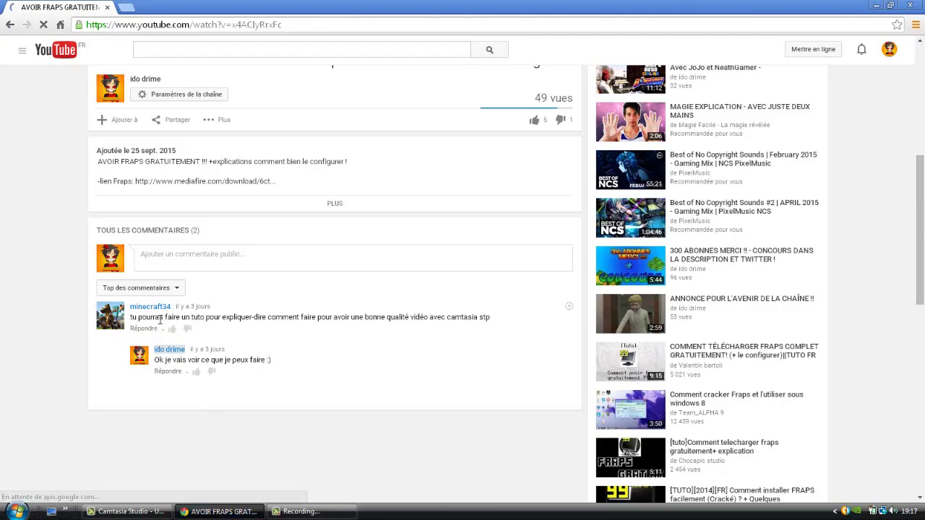
double_click(161, 318)
click(226, 318)
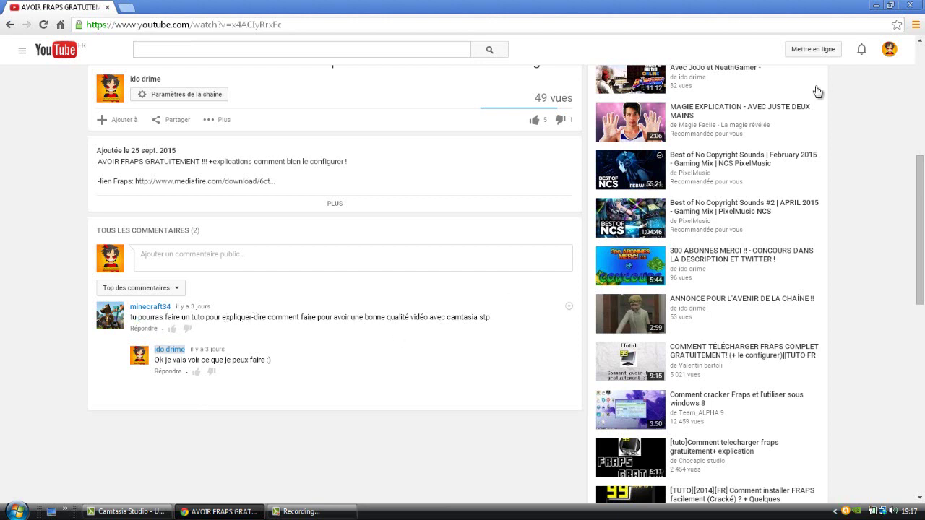
click(876, 5)
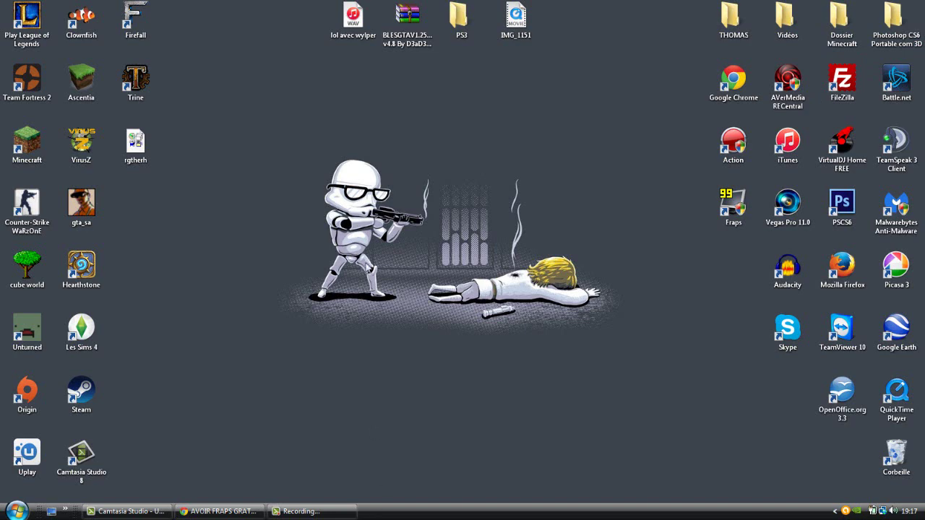
drag(666, 140, 489, 324)
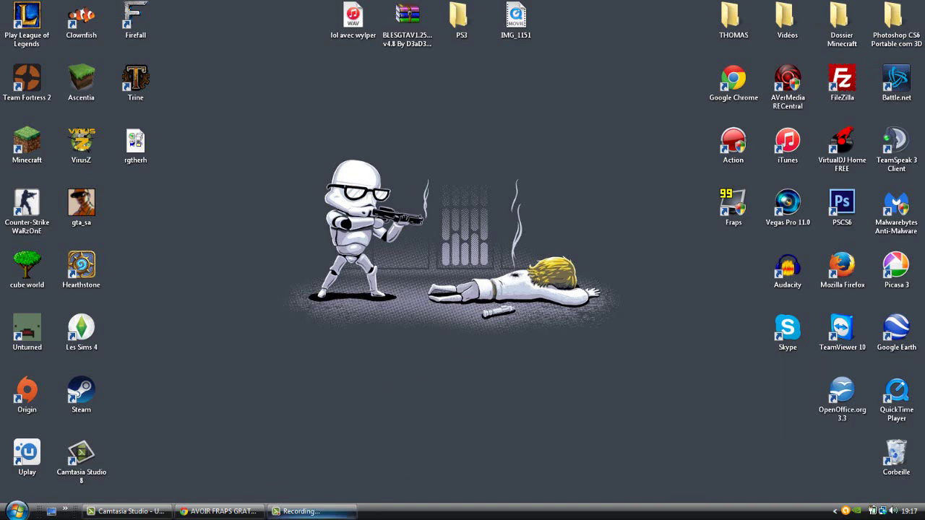
Switch to Camtasia Studio and place the gameplay clip 20151004121725.mp4 at the start of Track 1
click(126, 511)
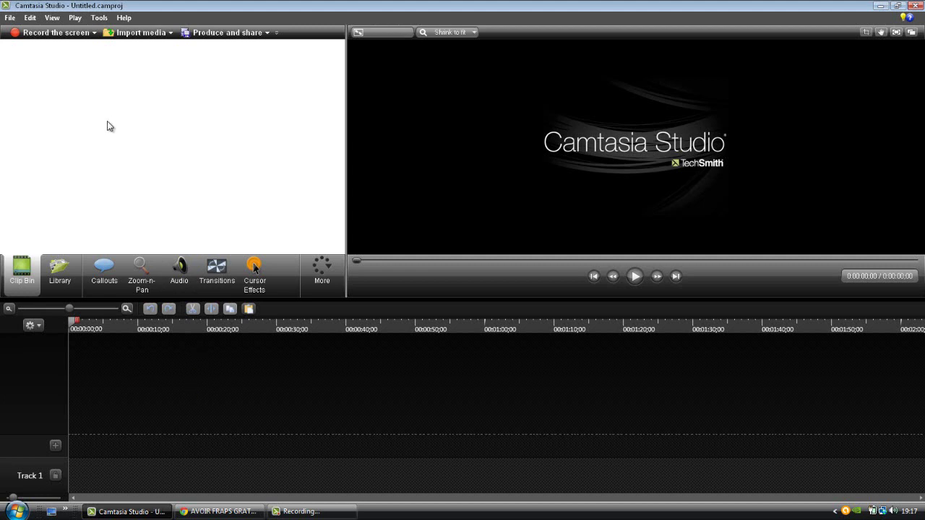
drag(78, 456, 78, 457)
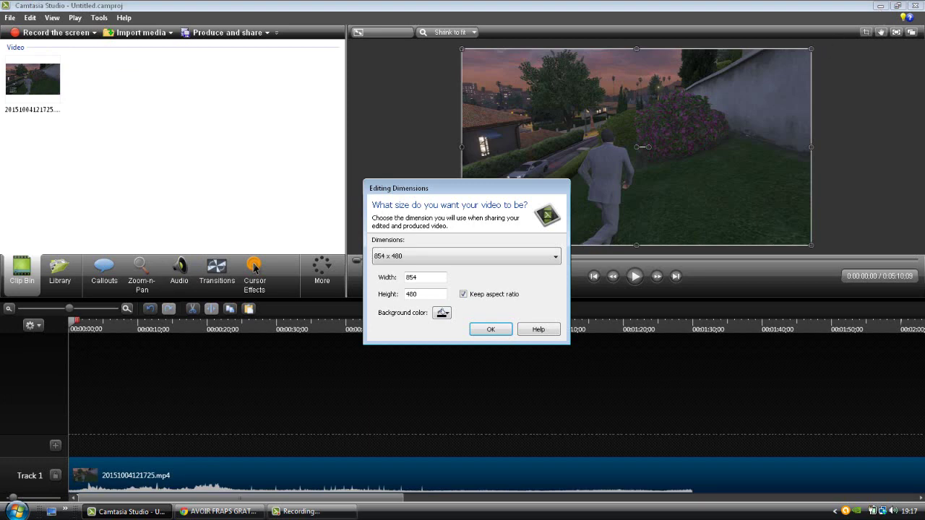
click(51, 512)
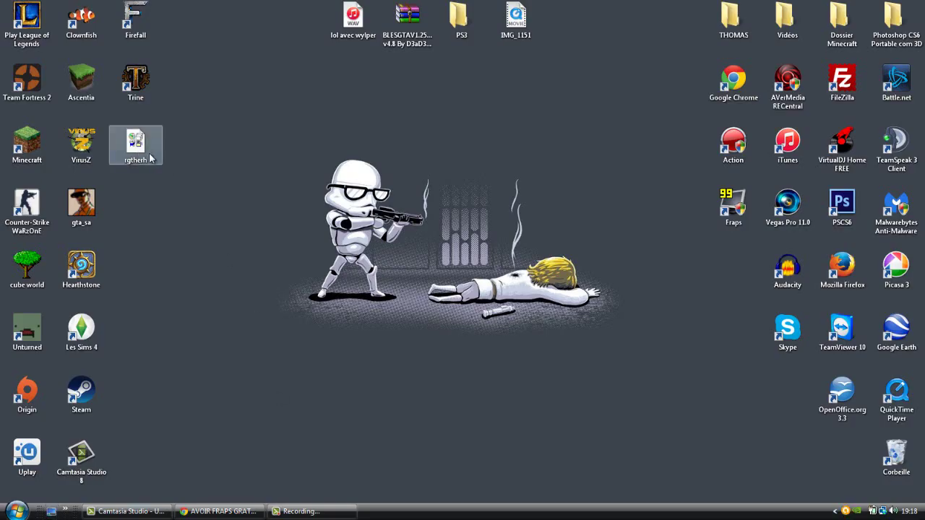
click(130, 512)
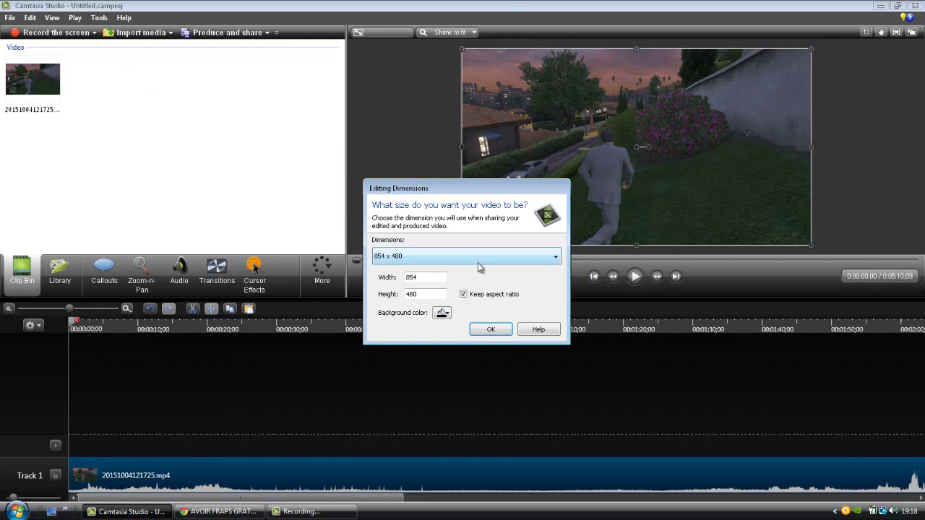
Set the editing dimensions to the 1280 x 720 YouTube & Screencast (16:9) preset and confirm them
drag(445, 185, 420, 173)
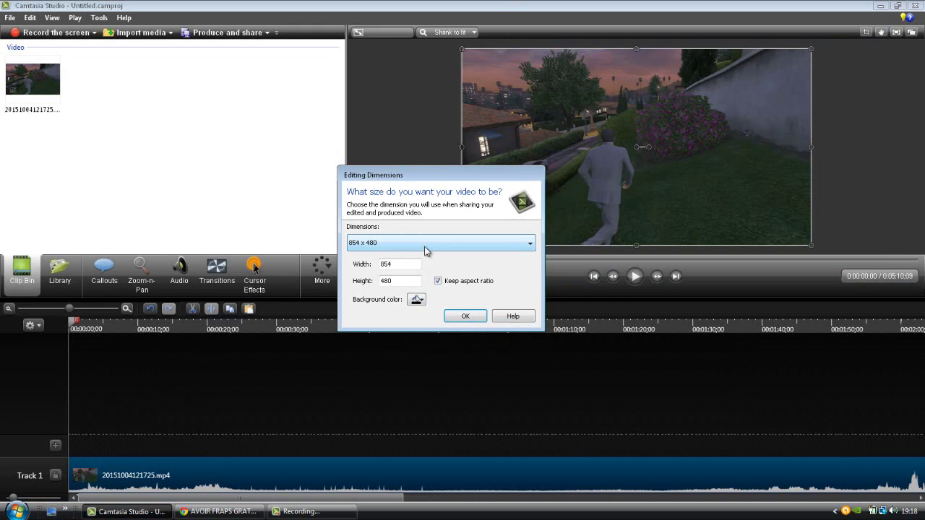
click(431, 250)
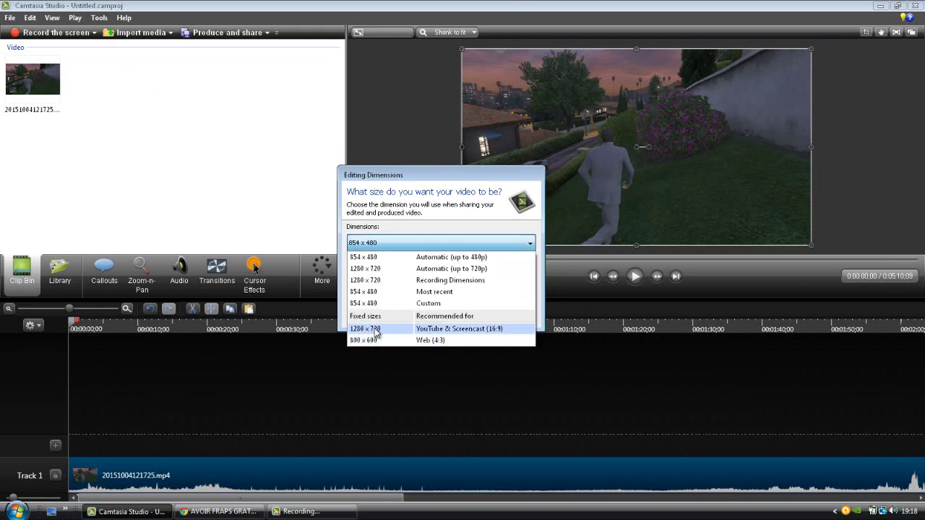
click(524, 329)
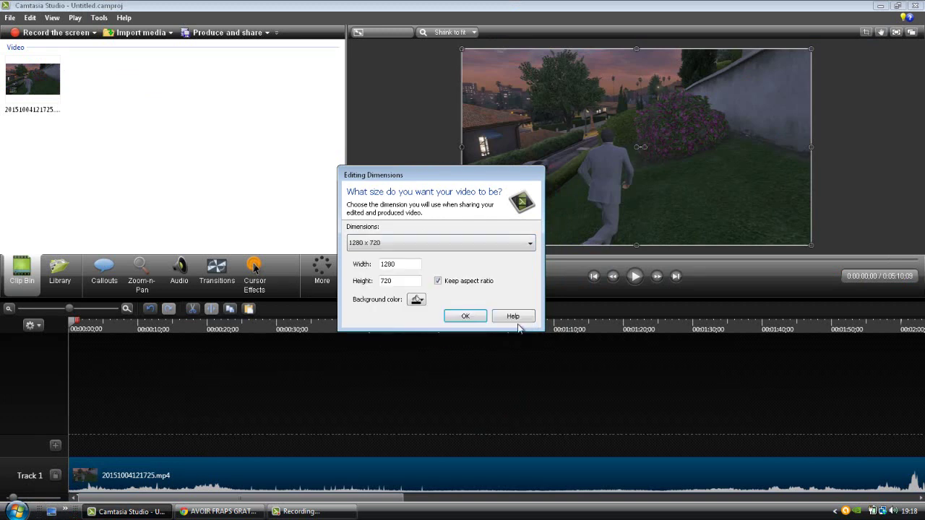
click(464, 313)
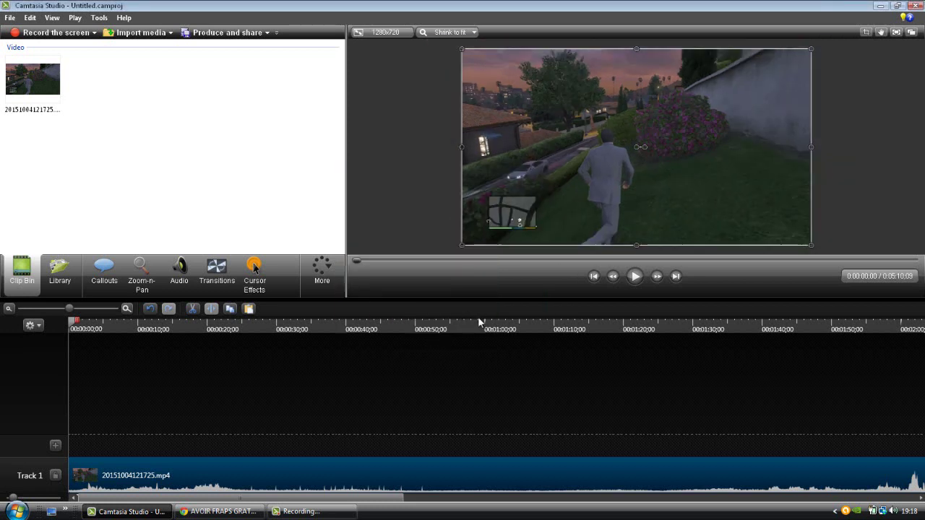
Select the gameplay clip on Track 1, play a short preview of it, and deselect the clip
click(411, 156)
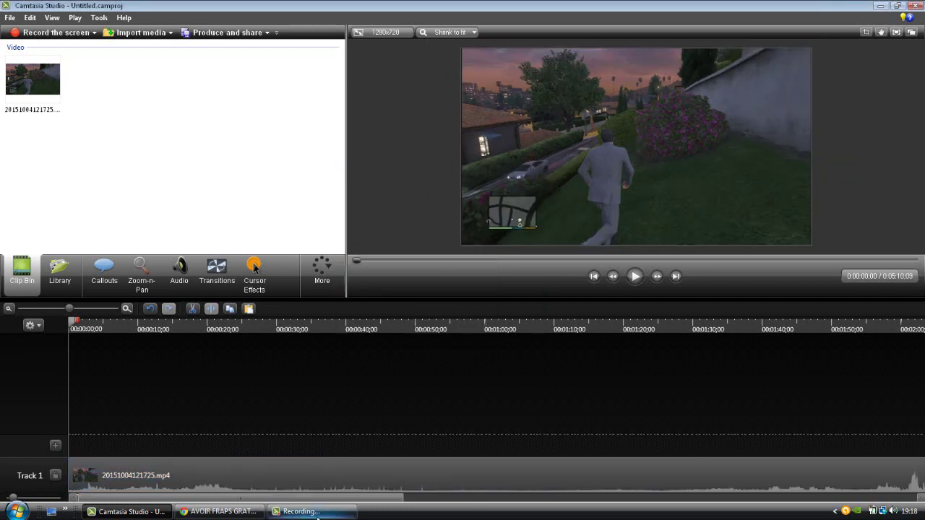
click(135, 479)
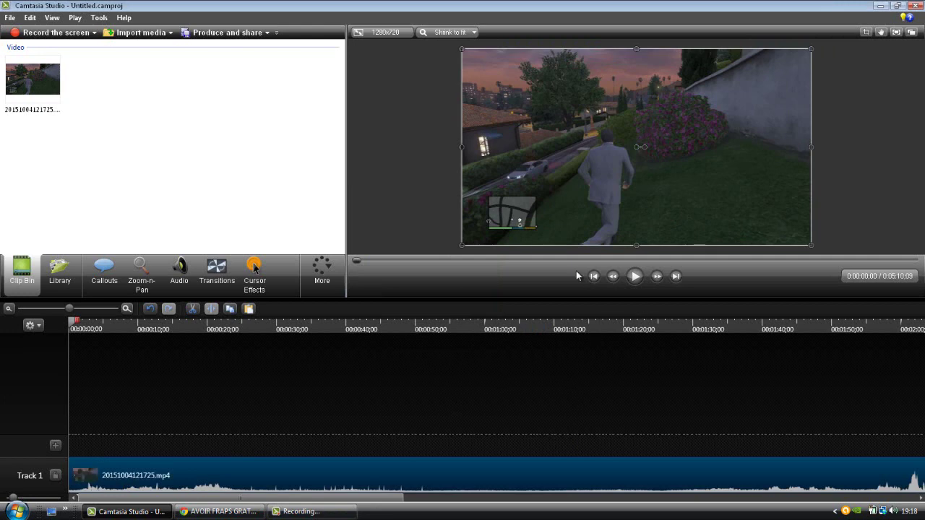
click(636, 278)
click(690, 138)
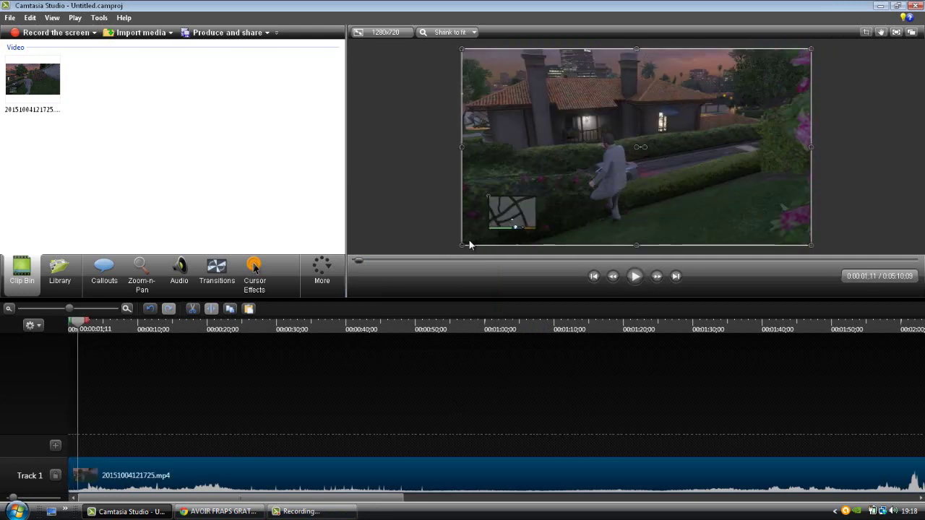
click(421, 226)
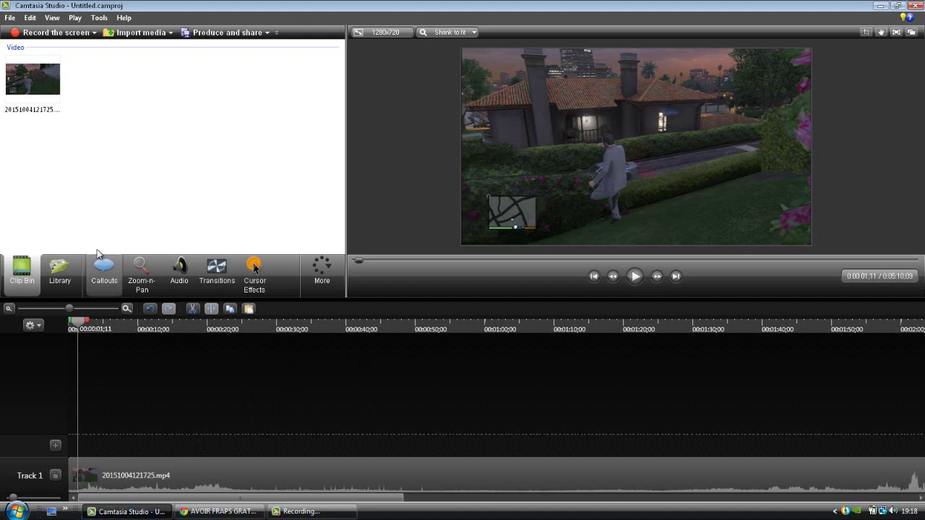
Import the Proctor - Topher Mohr and Alex Elena music file from the Vidéos-son-bruitage folder inside Vidéos into the Camtasia Clip Bin
click(877, 5)
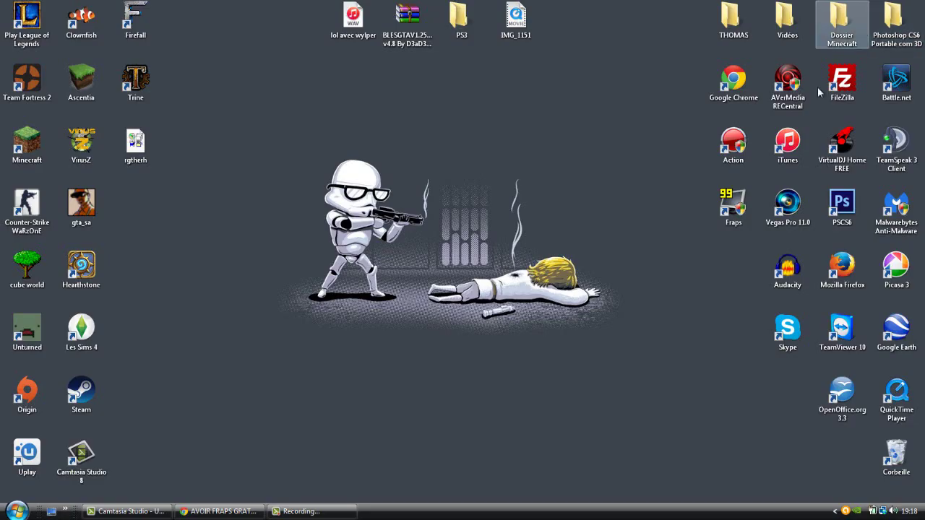
double_click(788, 21)
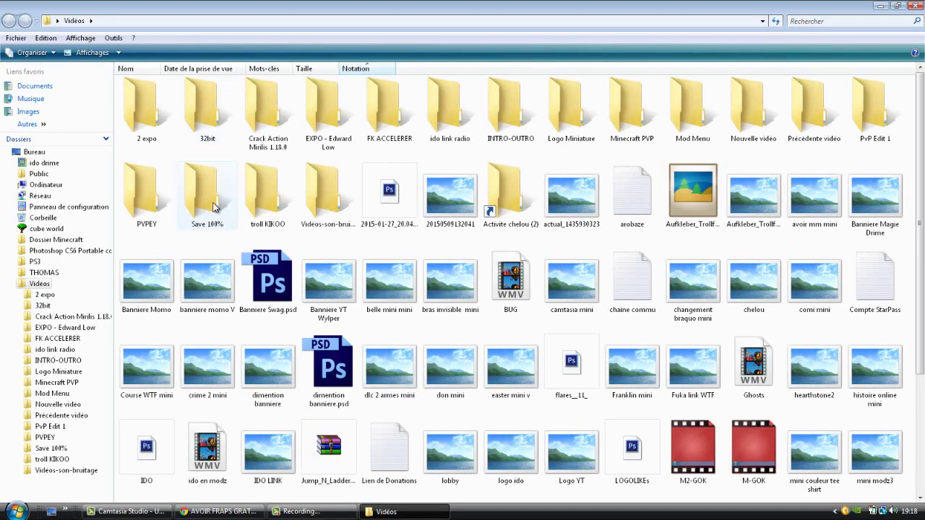
double_click(327, 206)
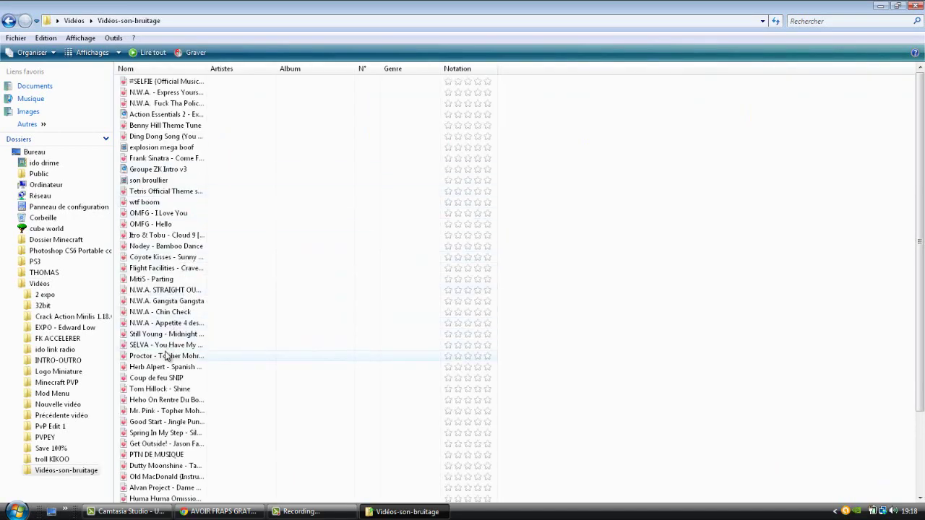
drag(164, 361, 147, 193)
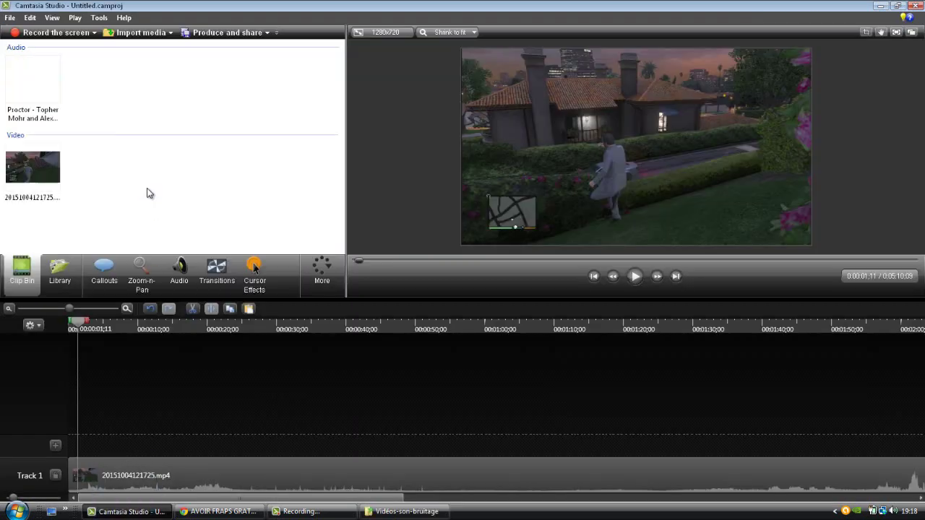
Listen to the imported Proctor music file and place it at the start of the timeline on Track 2
click(48, 78)
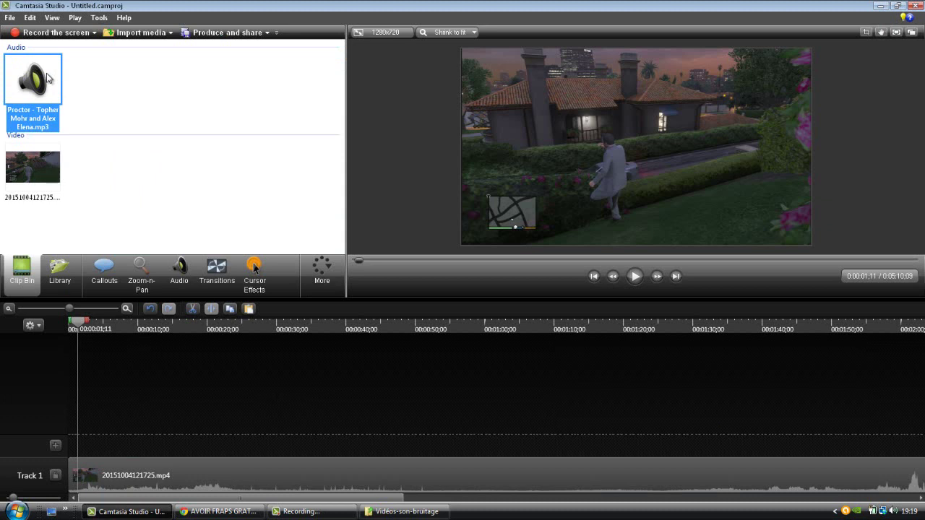
double_click(48, 78)
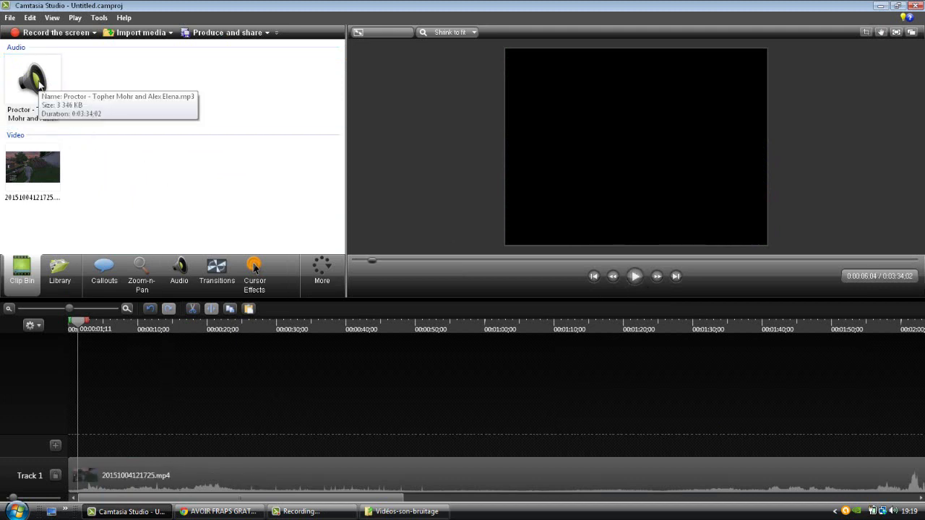
drag(48, 99, 76, 438)
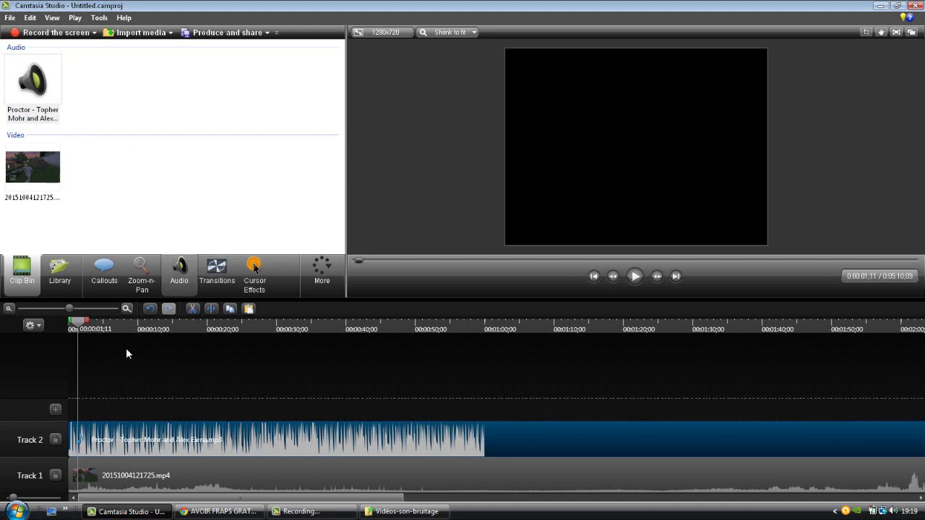
Open the audio editing options, lower the music on Track 2 to a nearly silent level, and play a short preview
click(180, 274)
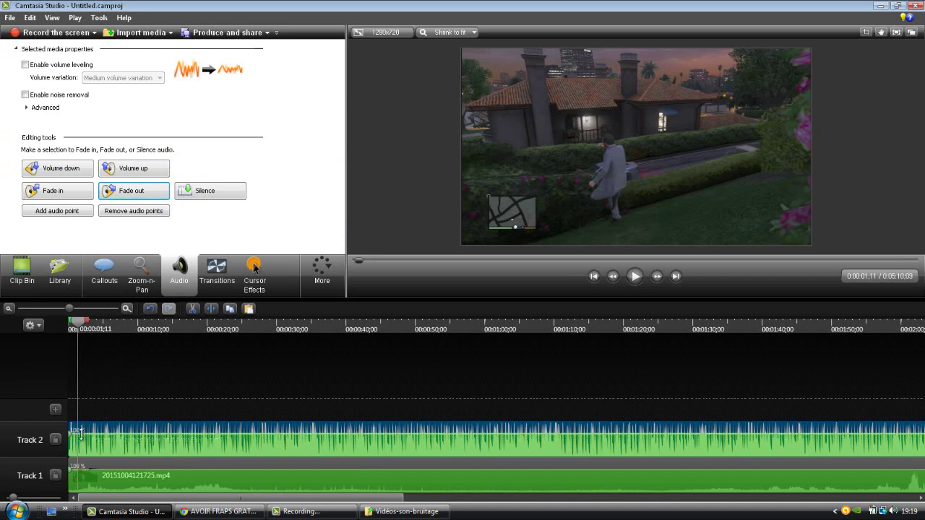
drag(81, 452, 86, 454)
click(634, 277)
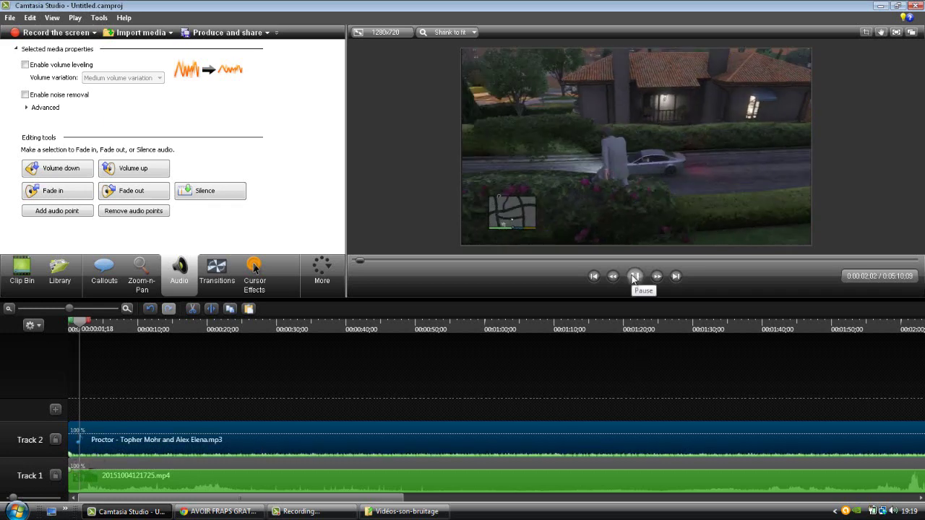
click(634, 277)
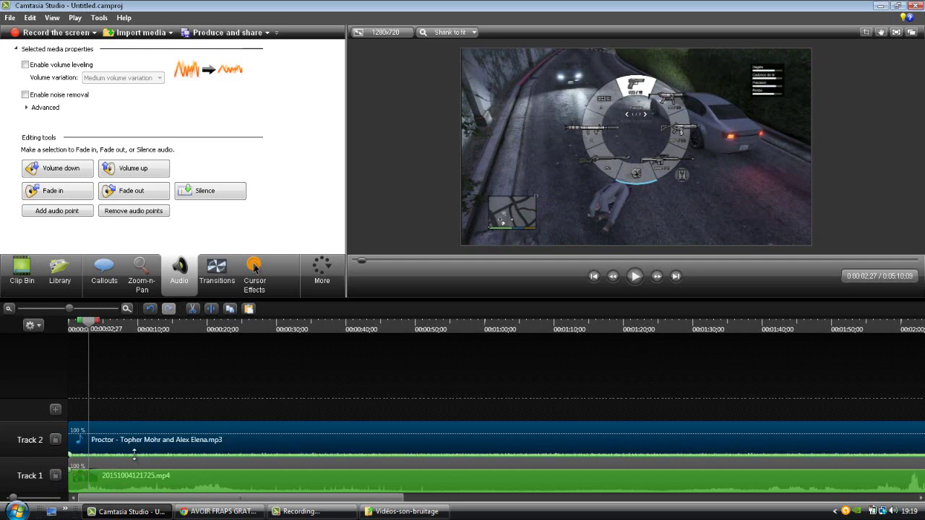
Raise the volume of the music on Track 2 to a moderate level and listen to the mix
mouse_move(134, 454)
mouse_down()
mouse_move(139, 440)
mouse_move(140, 448)
mouse_up()
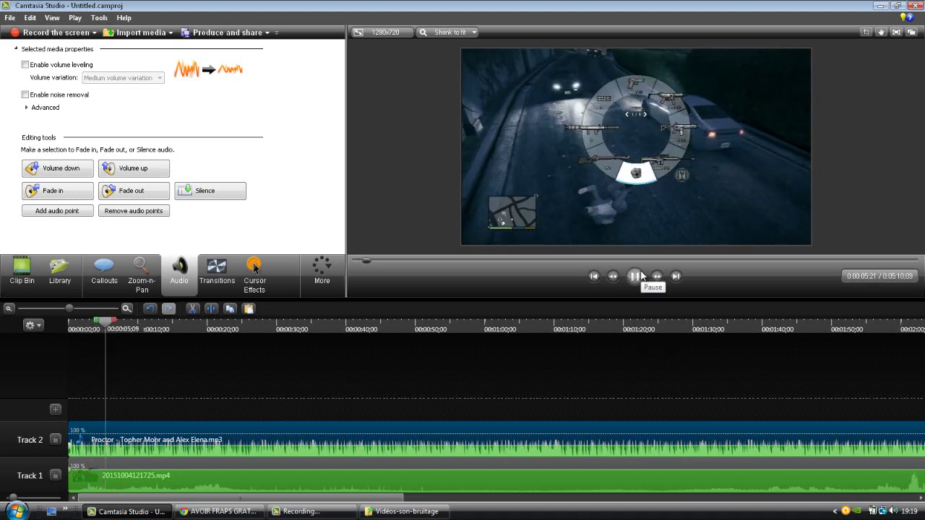
key(space)
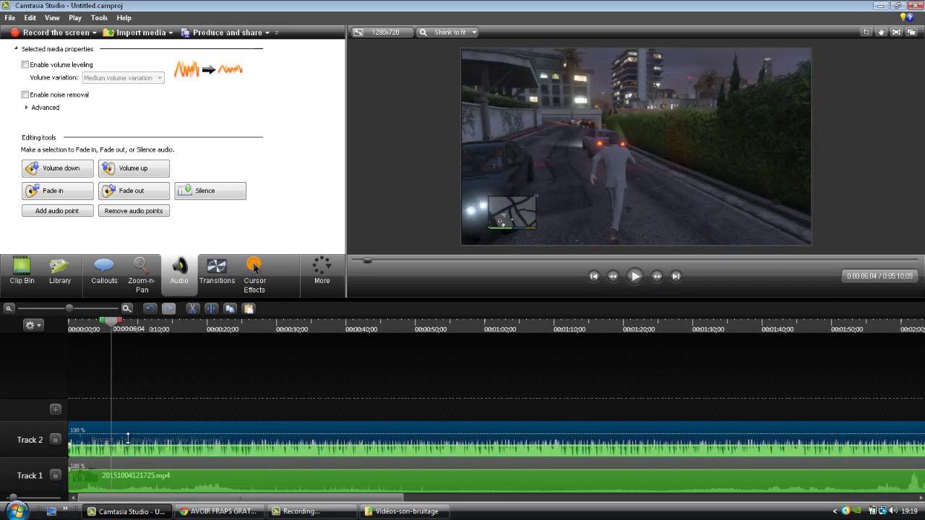
Raise the Track 2 music to a loud level, reduce it slightly, and play the mix to check it
drag(127, 437, 131, 433)
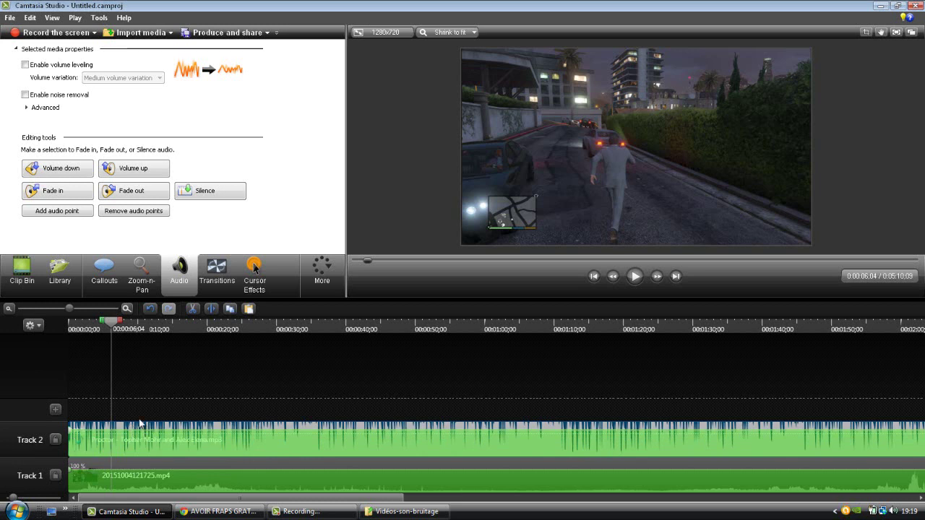
drag(135, 431, 134, 432)
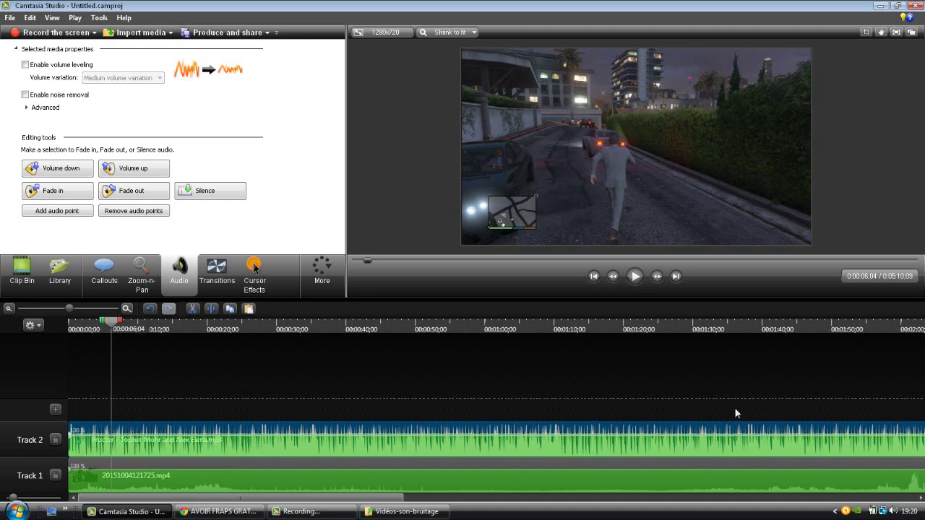
click(634, 275)
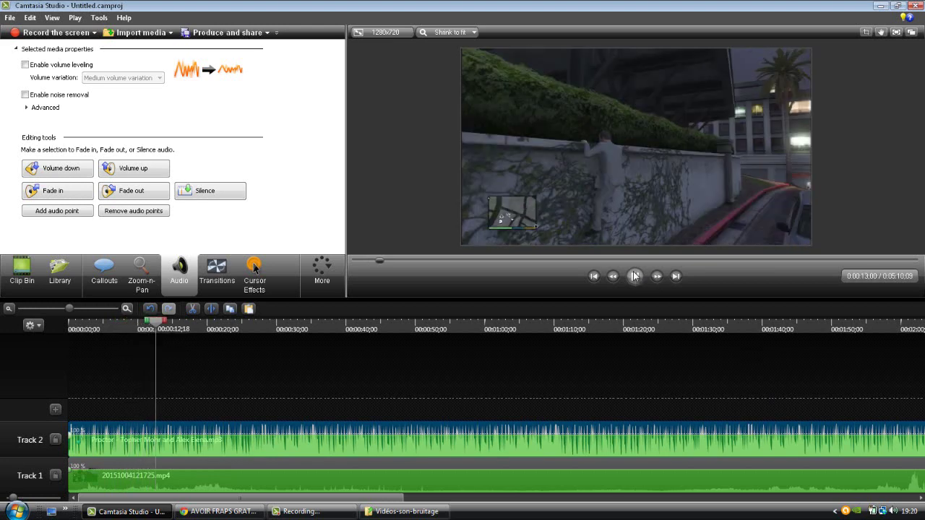
click(634, 276)
Return to the Clip Bin, bring the playhead back to the start of the timeline, and clear the time selection
click(34, 265)
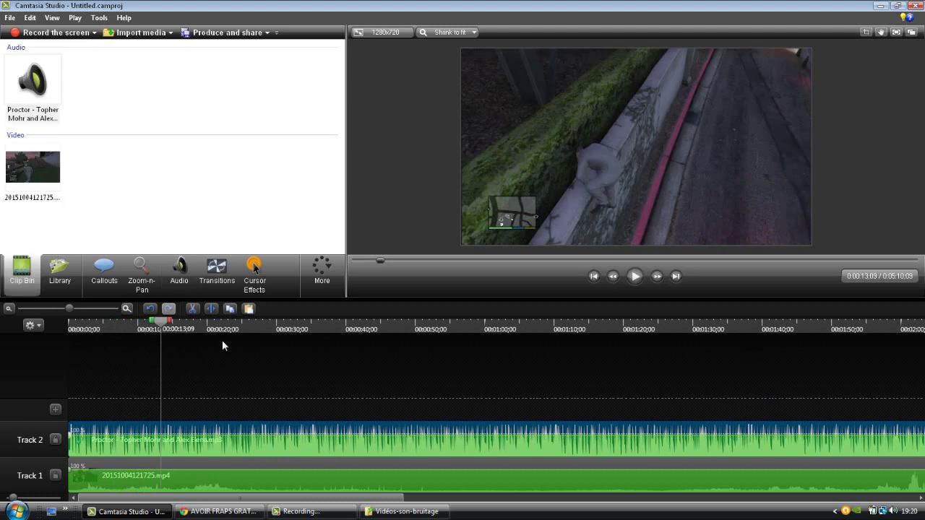
click(551, 340)
drag(160, 327, 1, 359)
right_click(94, 352)
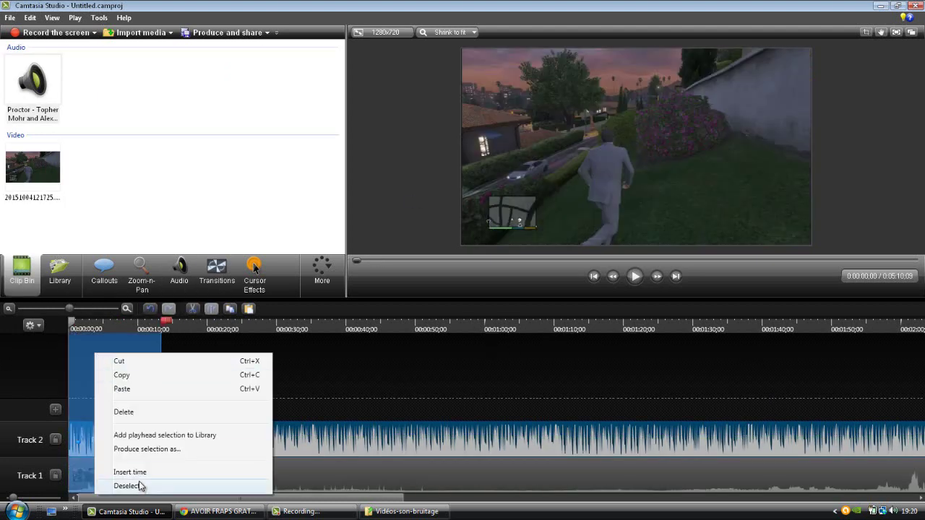
click(105, 487)
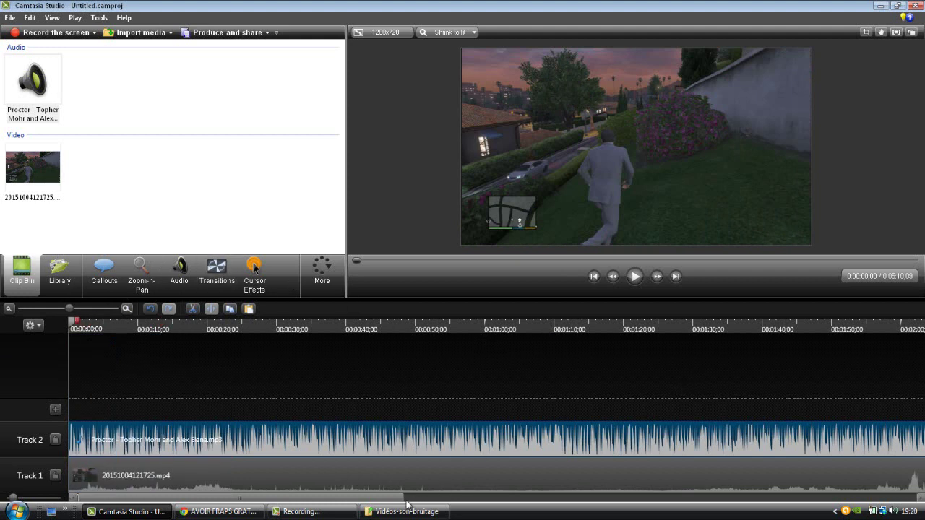
Trim the end of the gameplay clip on Track 1 to line up with the end of the Track 2 music, at 03:34;02
scroll(140, 428, right, 10)
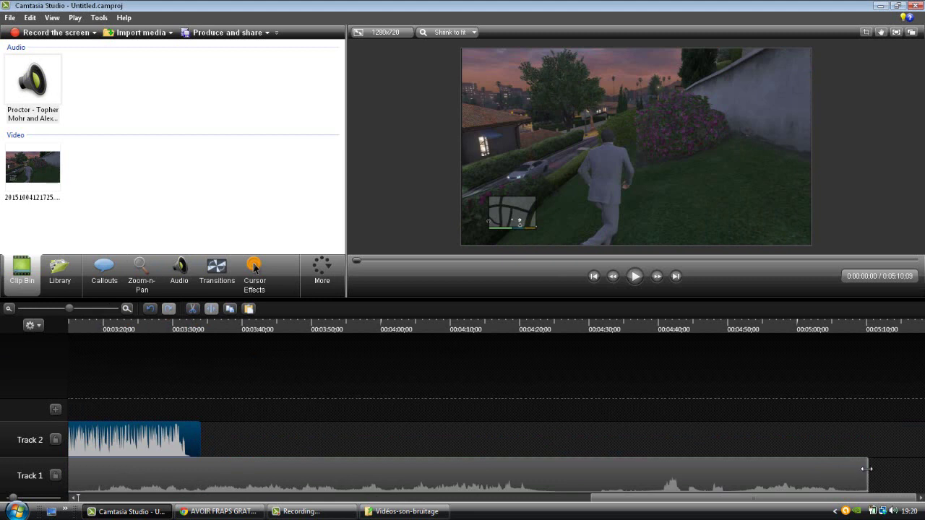
drag(867, 468, 133, 489)
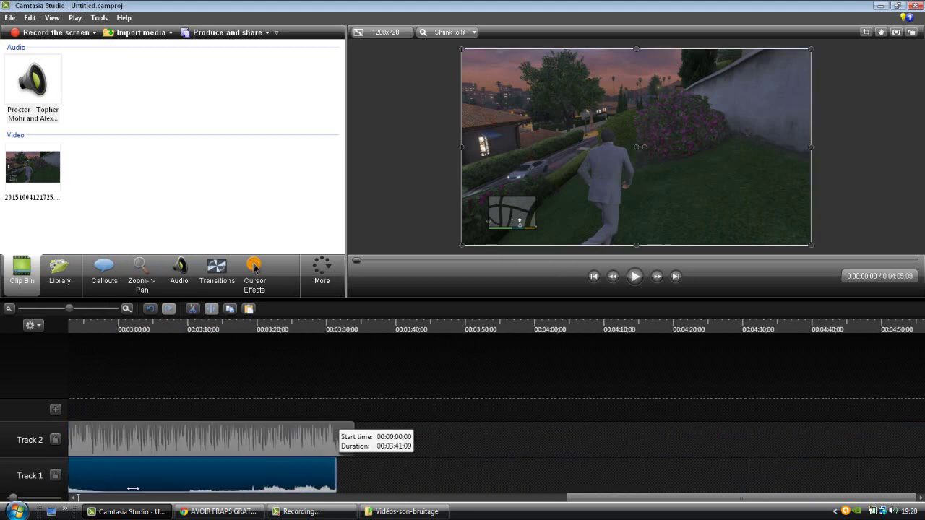
mouse_move(475, 475)
mouse_down()
mouse_move(532, 475)
mouse_move(491, 476)
mouse_up()
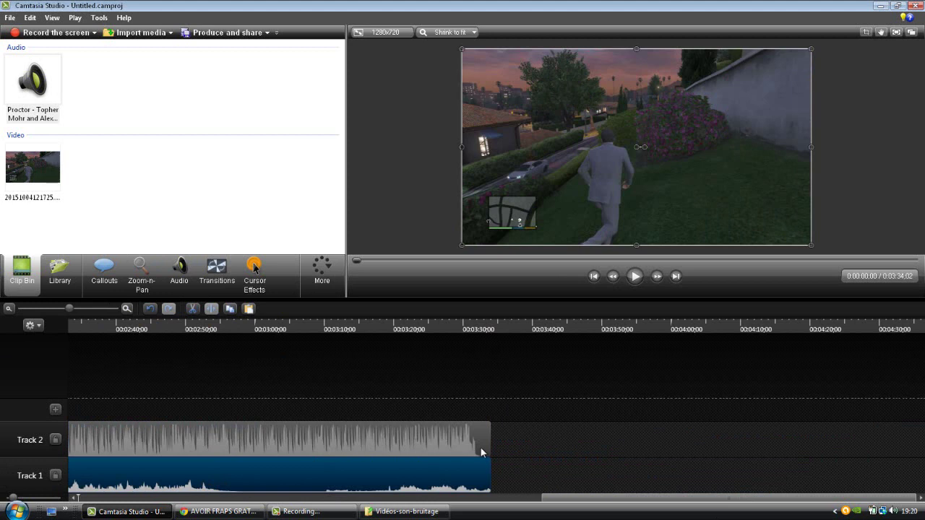
Shorten the end of the Track 2 music and trim the Track 1 video to the same point, at 03:25;27
drag(421, 438, 429, 452)
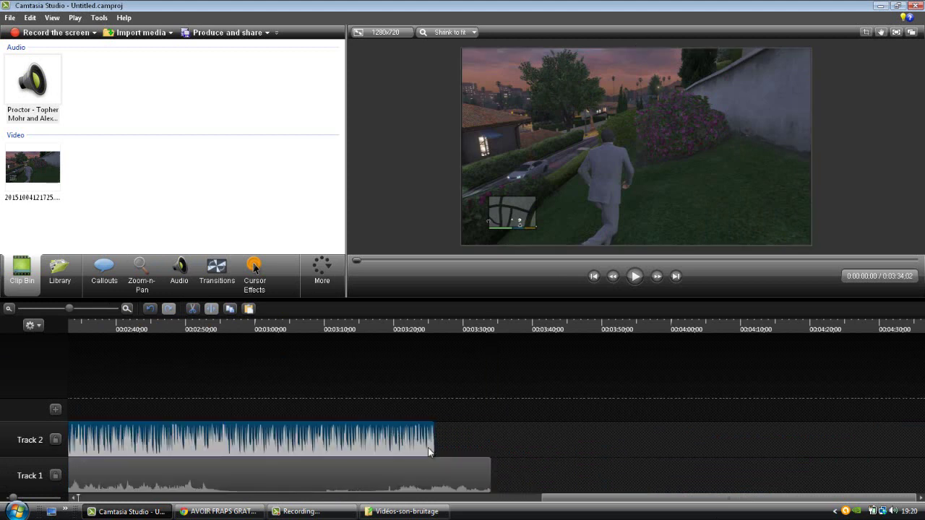
drag(490, 465, 434, 466)
scroll(508, 501, up, 5)
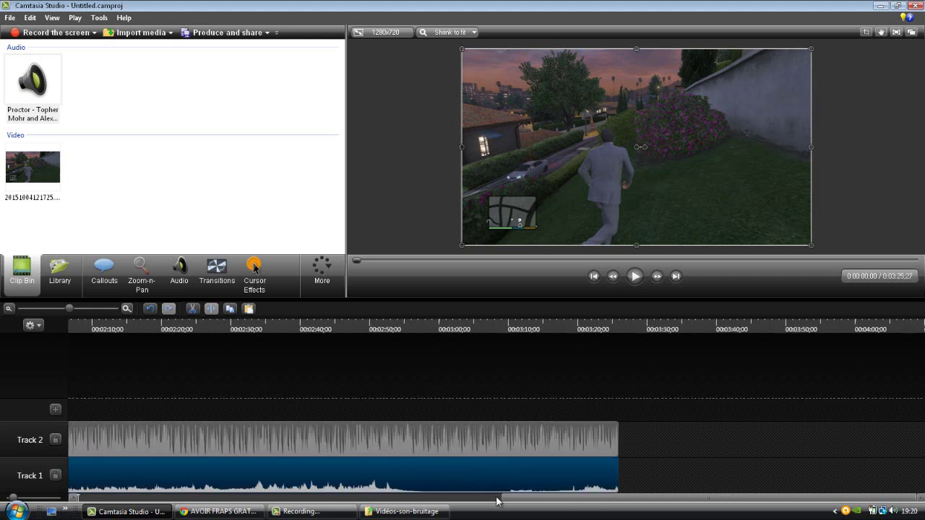
Apply a fade-out to the end of the music clip on Track 2
click(520, 445)
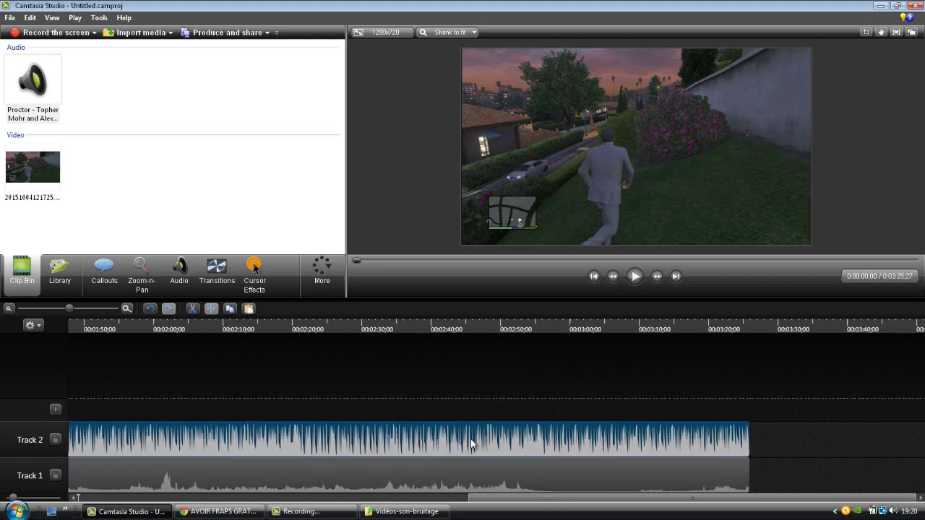
click(190, 273)
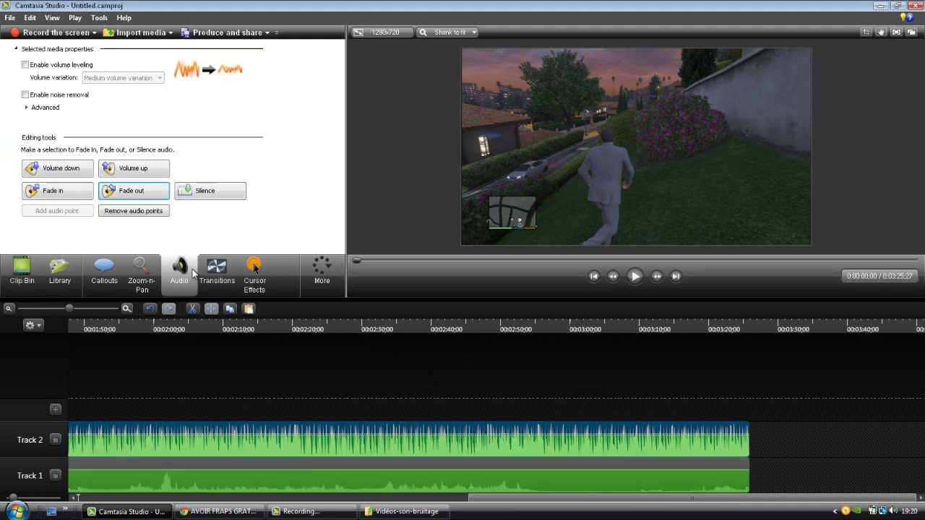
click(123, 192)
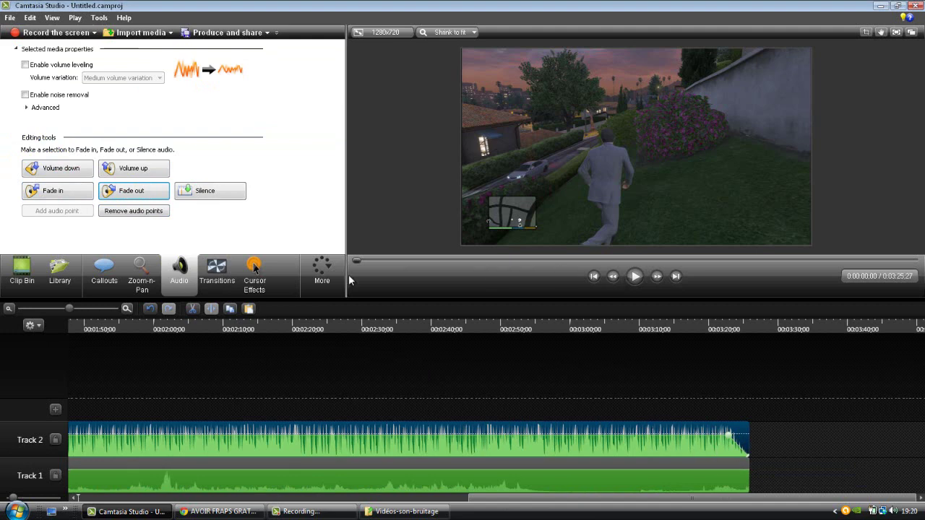
Position the playhead a few seconds before the end of the timeline and play the ending to check the music's fade-out
click(914, 261)
drag(860, 325, 840, 339)
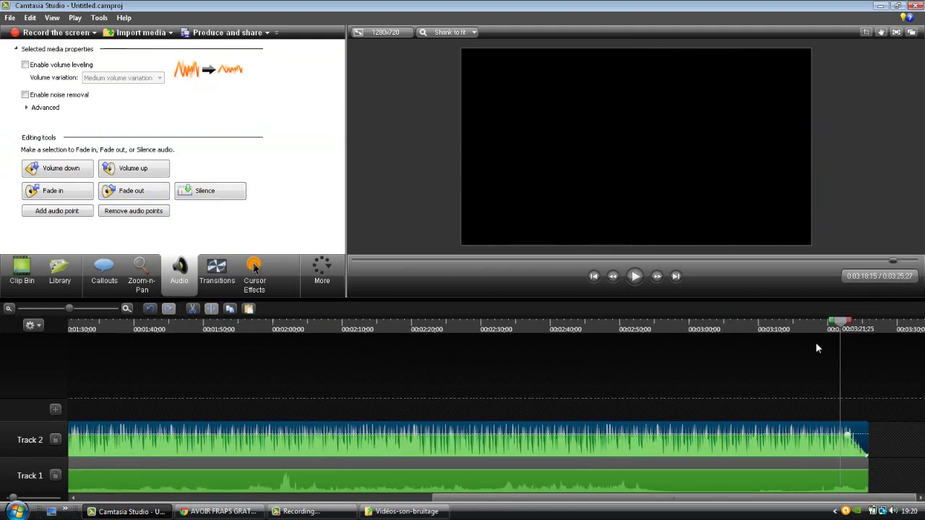
click(638, 279)
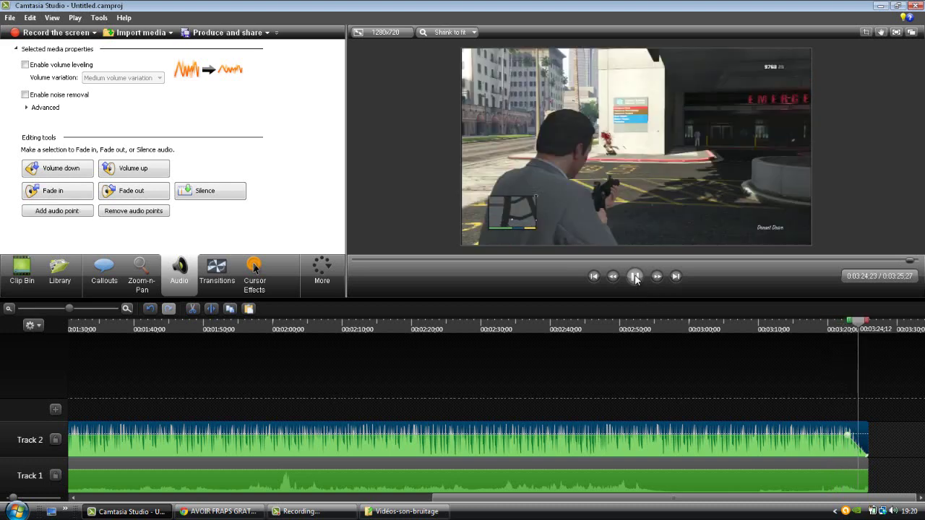
click(872, 472)
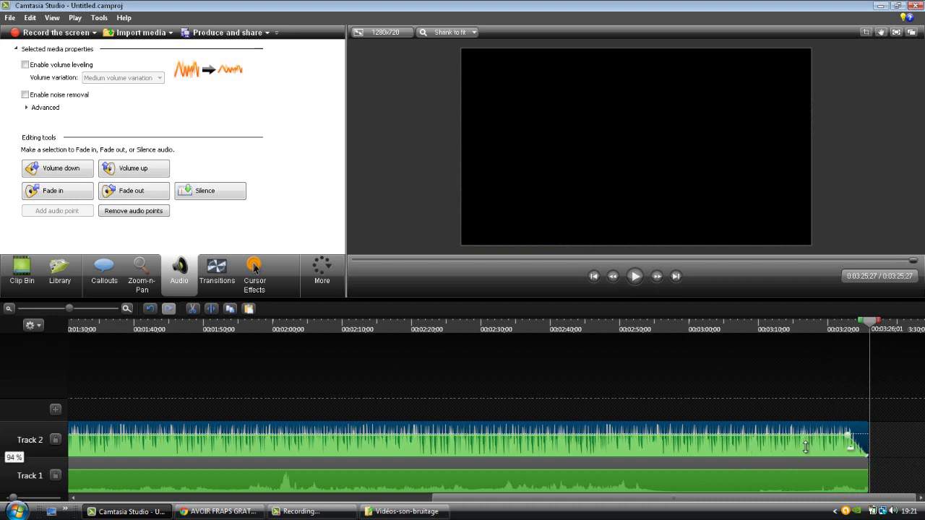
Try a lower volume on the Track 2 music, and undo both that change and the fade-out
drag(806, 446, 809, 443)
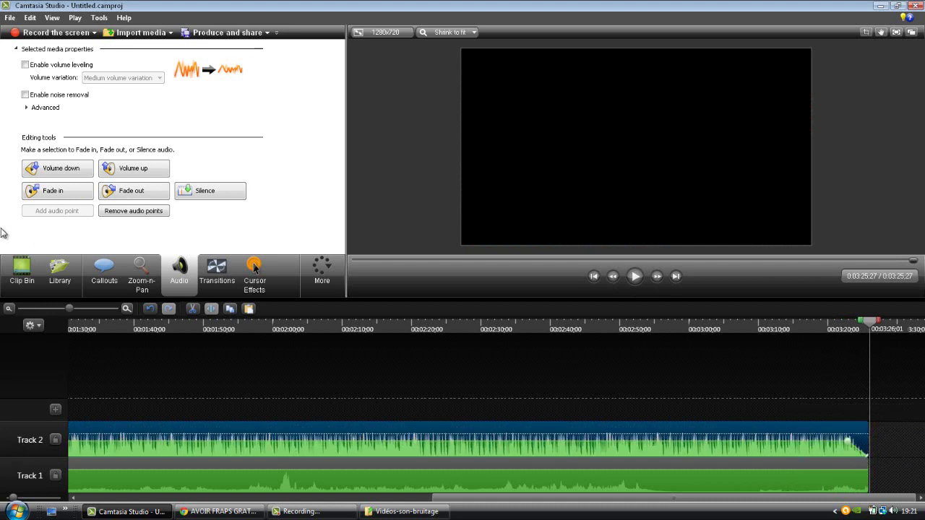
click(150, 309)
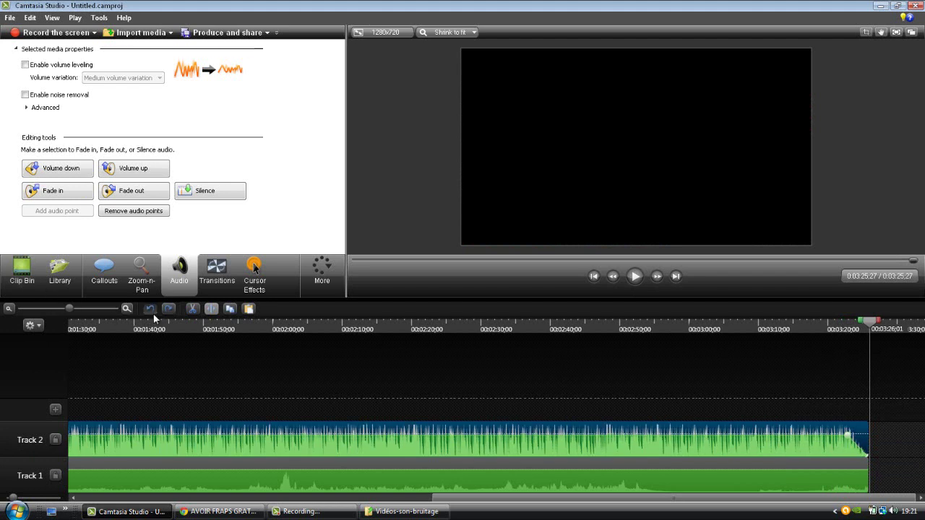
click(149, 308)
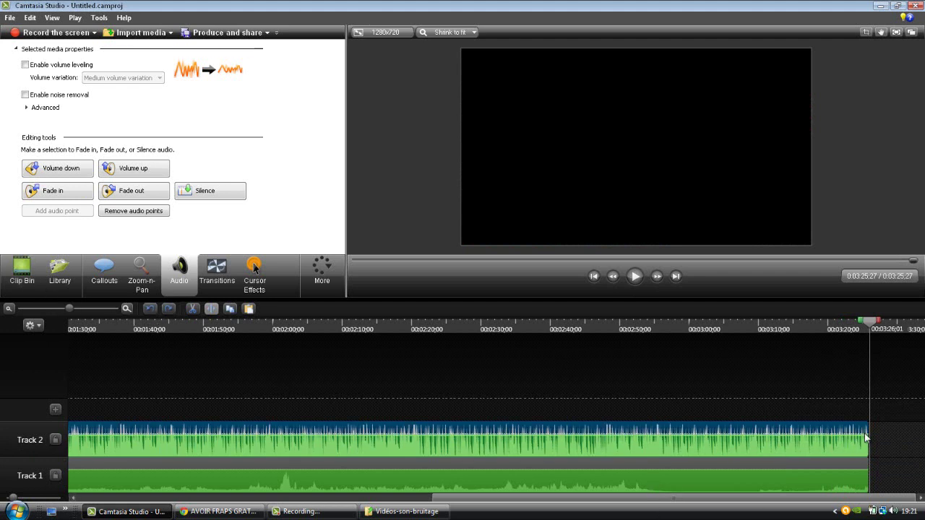
Extend the Track 2 music back to its full length and stretch the end of the Track 1 video to match it, at 03:34;02
drag(866, 431, 915, 452)
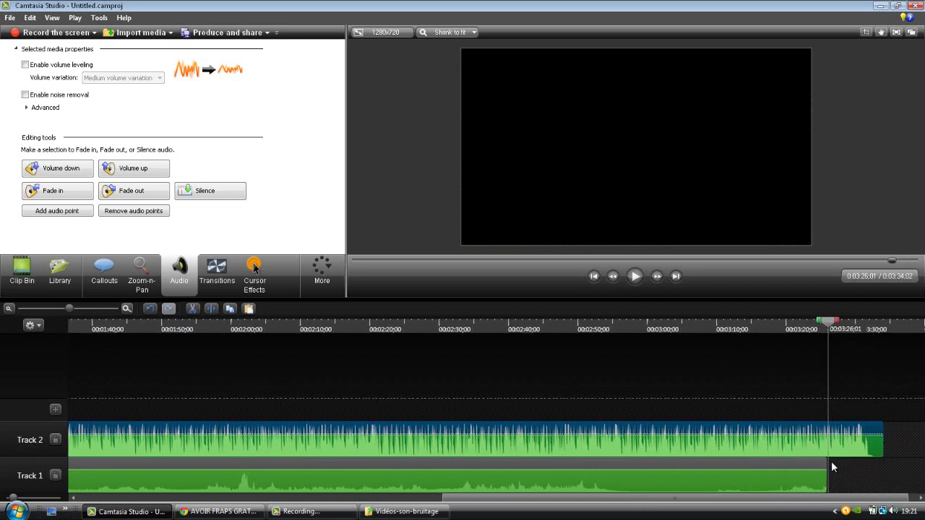
drag(824, 461, 821, 462)
drag(921, 471, 921, 474)
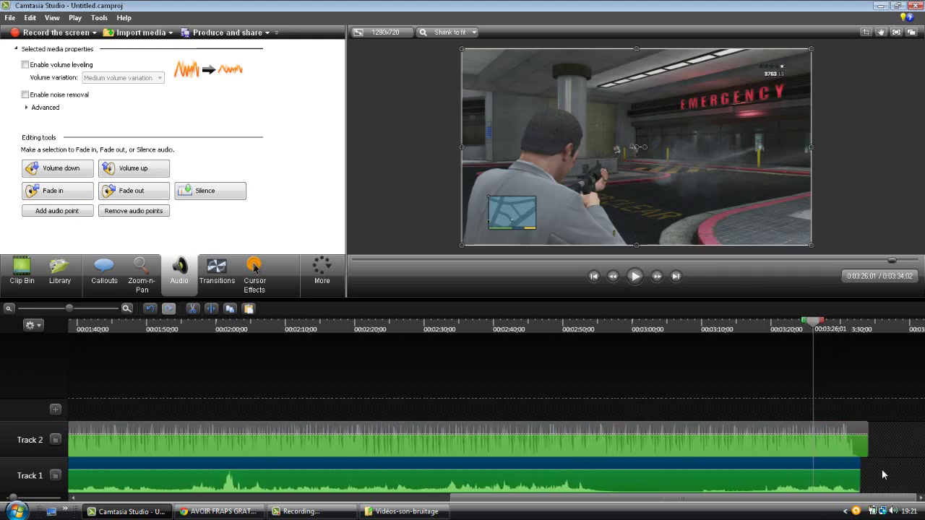
mouse_move(859, 463)
mouse_down()
mouse_move(871, 470)
mouse_move(856, 473)
mouse_up()
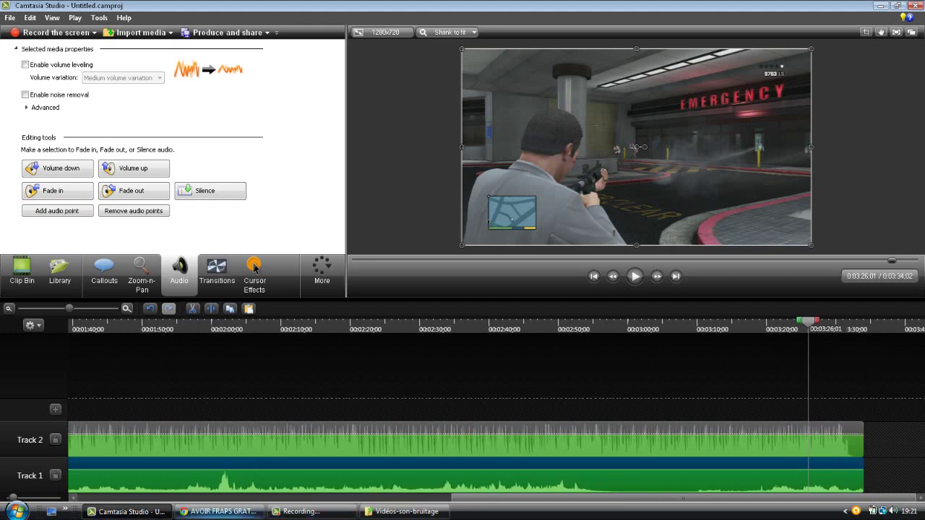
click(240, 512)
click(126, 512)
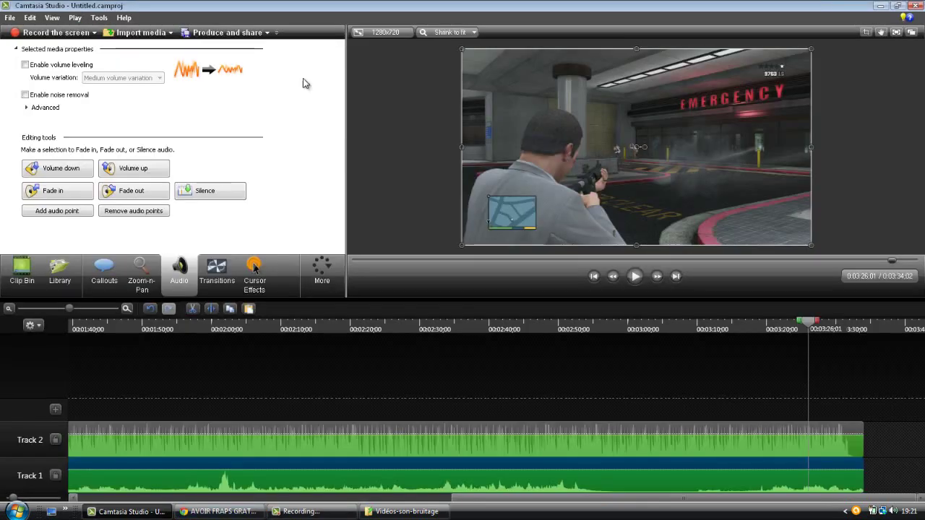
Start producing the video with the Custom production settings preset and continue to the file format choices
click(266, 32)
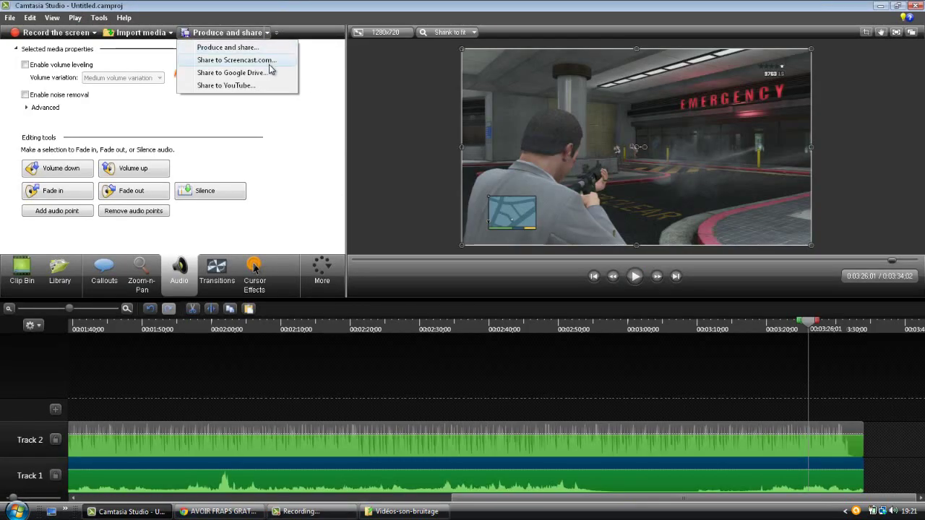
click(253, 49)
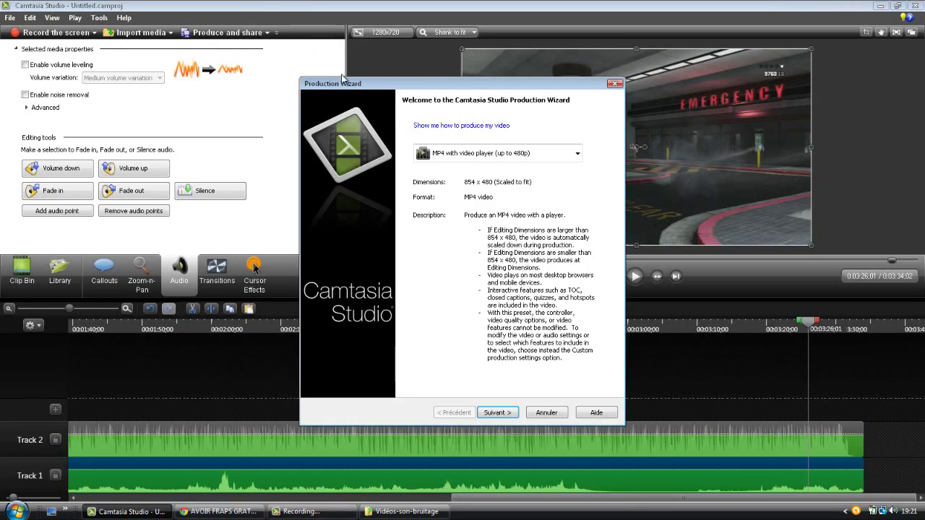
click(462, 154)
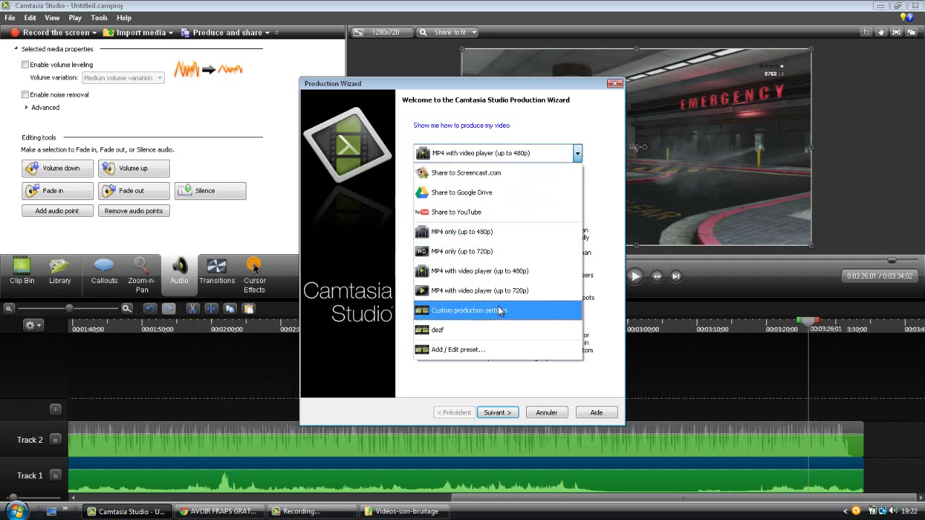
click(464, 314)
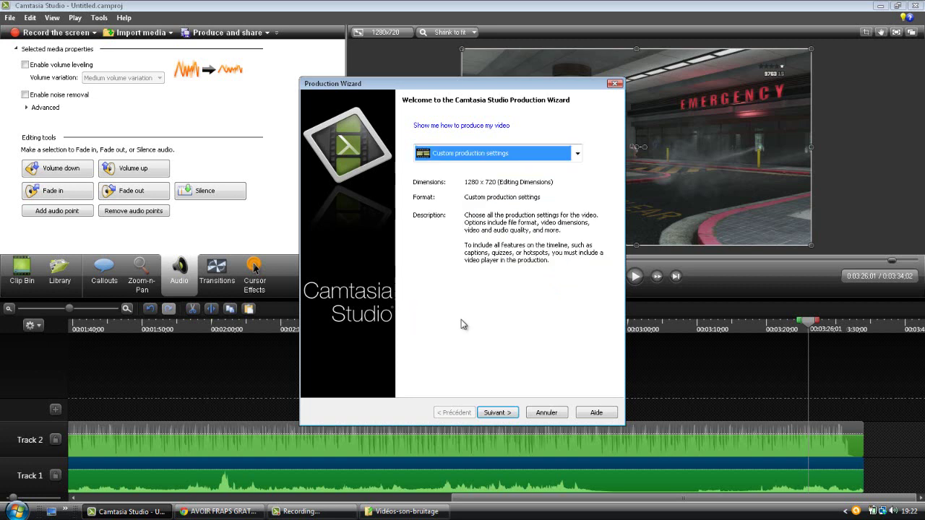
click(497, 412)
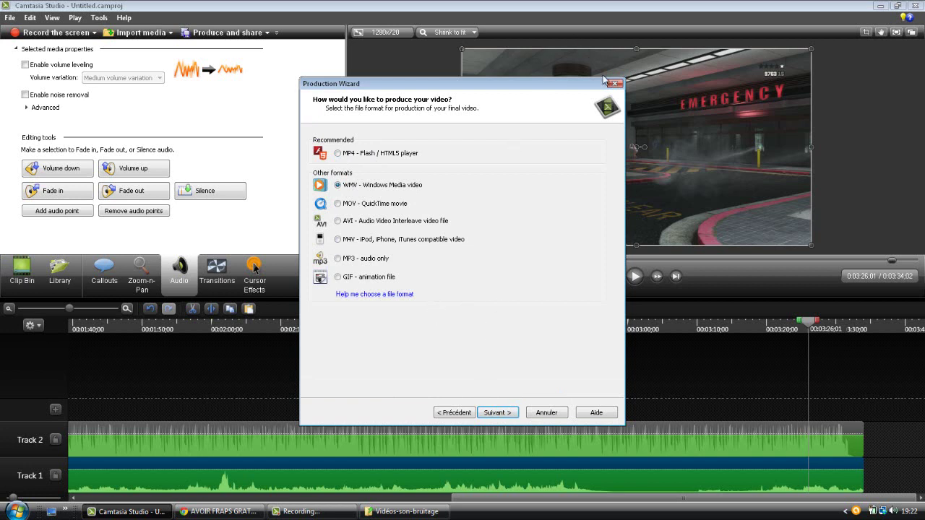
Leave the production wizard and review the Clip Bin media and the two tracks from the start of the timeline
click(22, 271)
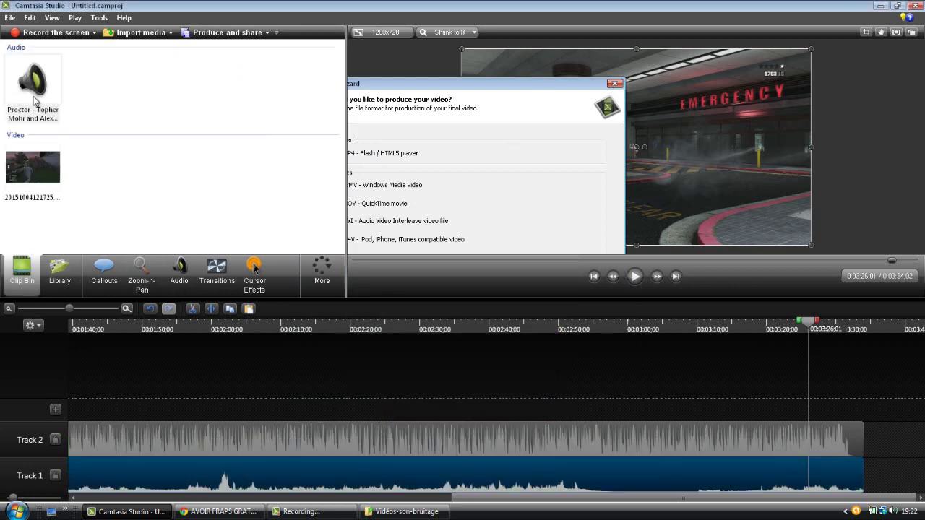
click(46, 165)
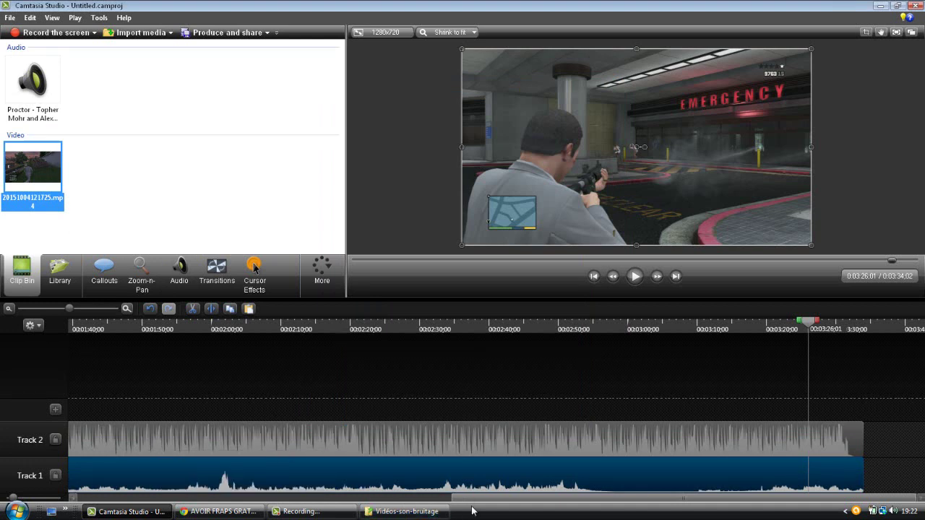
click(433, 499)
scroll(88, 460, up, 3)
scroll(1, 475, up, 10)
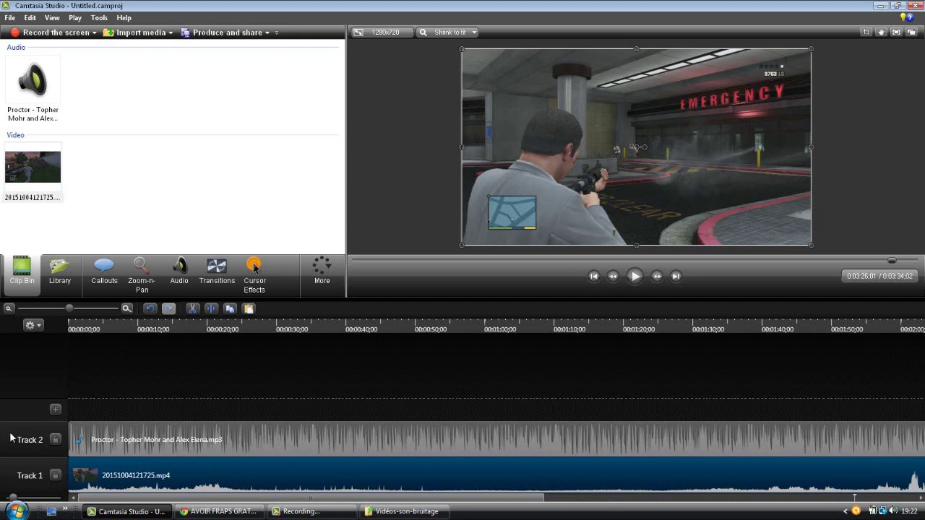
Reopen the production wizard with Custom production settings and choose WMV - Windows Media video as the output format
click(262, 34)
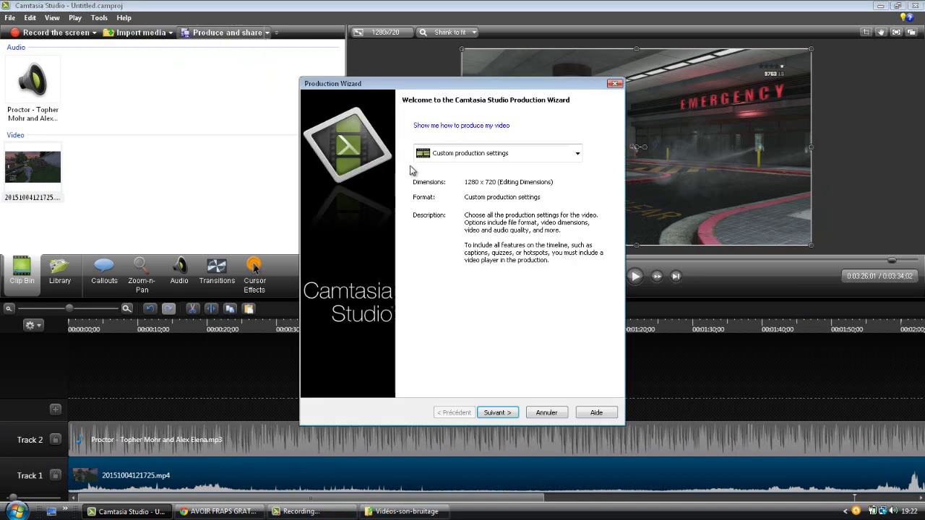
click(498, 413)
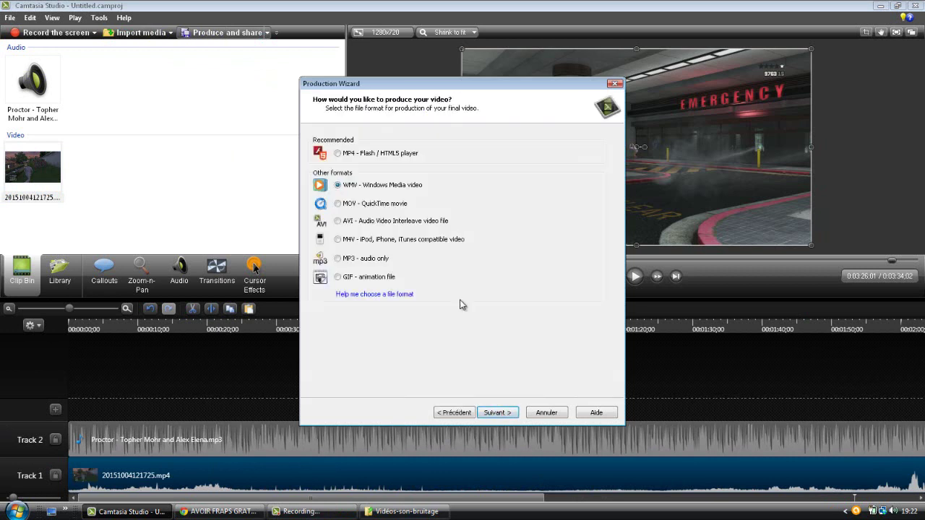
click(338, 203)
click(348, 187)
click(496, 413)
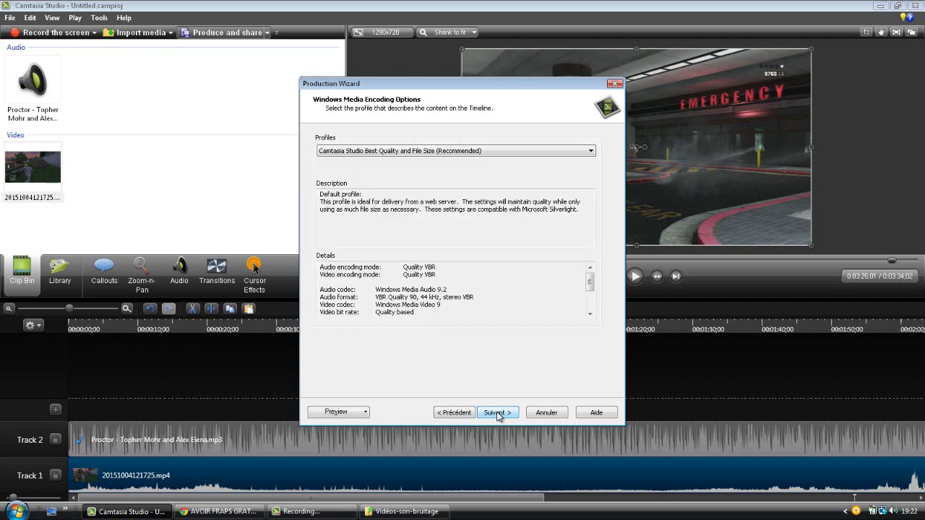
Select the Camtasia Studio Best Quality and File Size (Recommended) profile, and accept the 1280 x 720 custom size and default video options
click(443, 153)
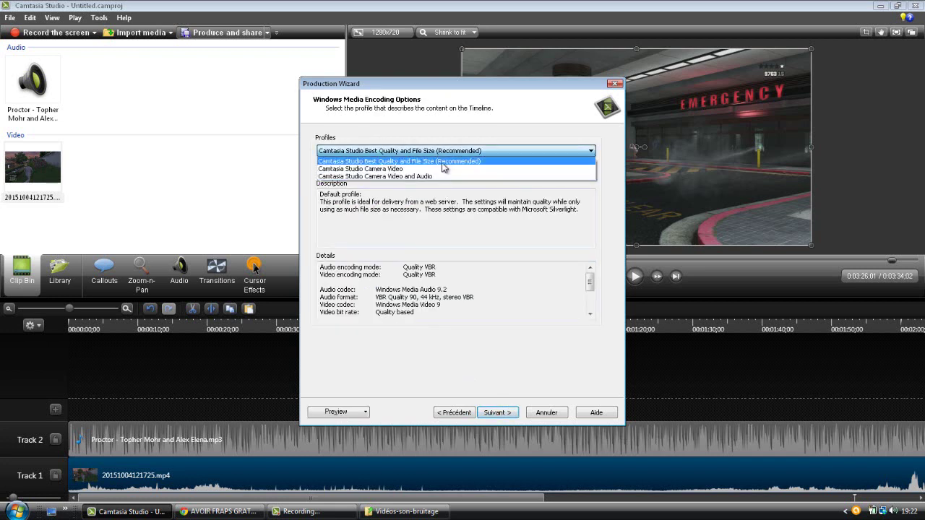
click(434, 162)
click(497, 412)
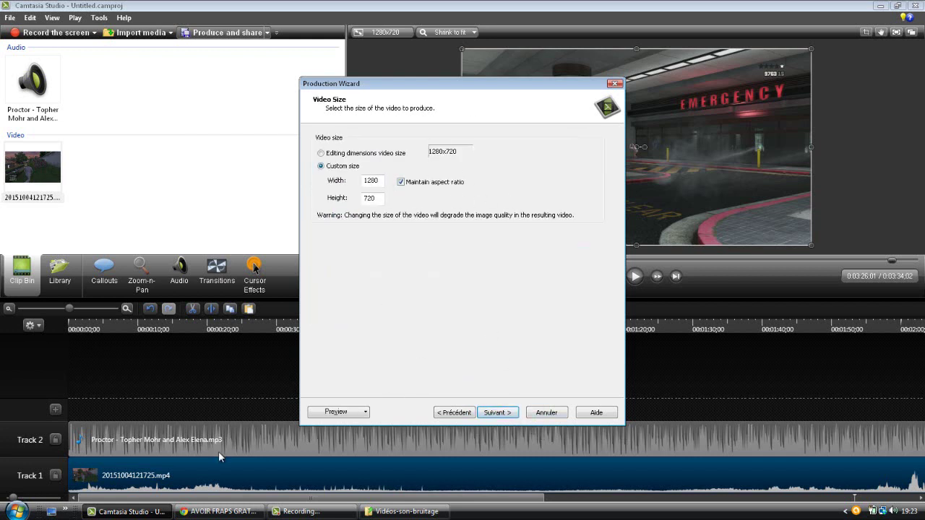
click(505, 414)
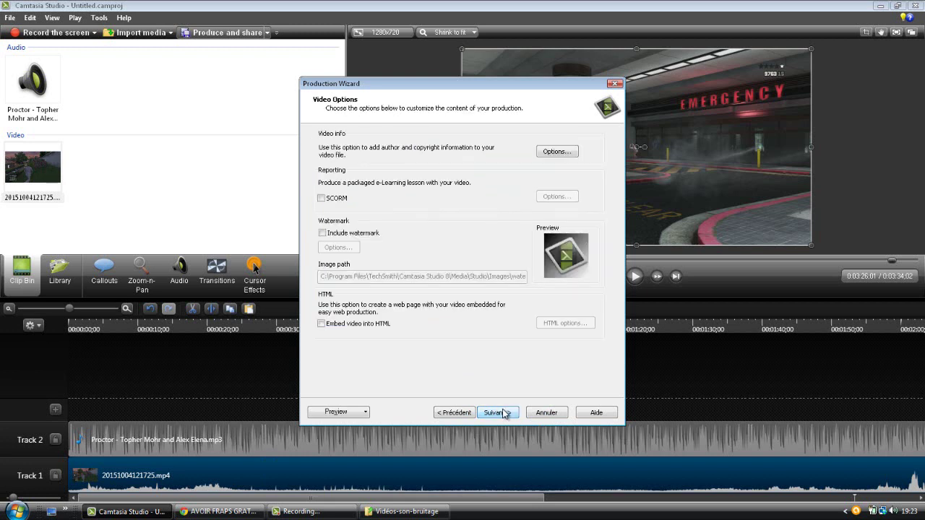
click(504, 414)
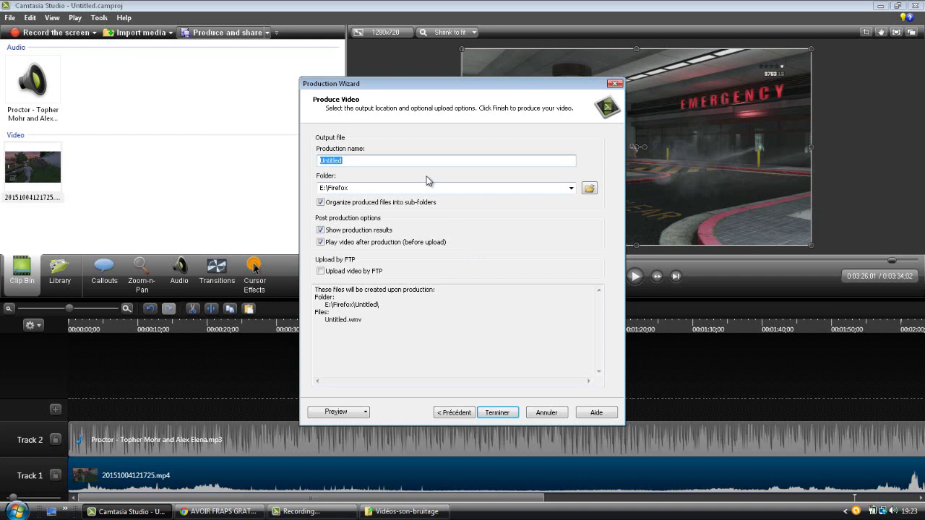
Name the production "Tuto bonne qualité", keep E:\Firefox as the output folder, and start rendering the WMV
text(Tutp)
text( bonne qualté)
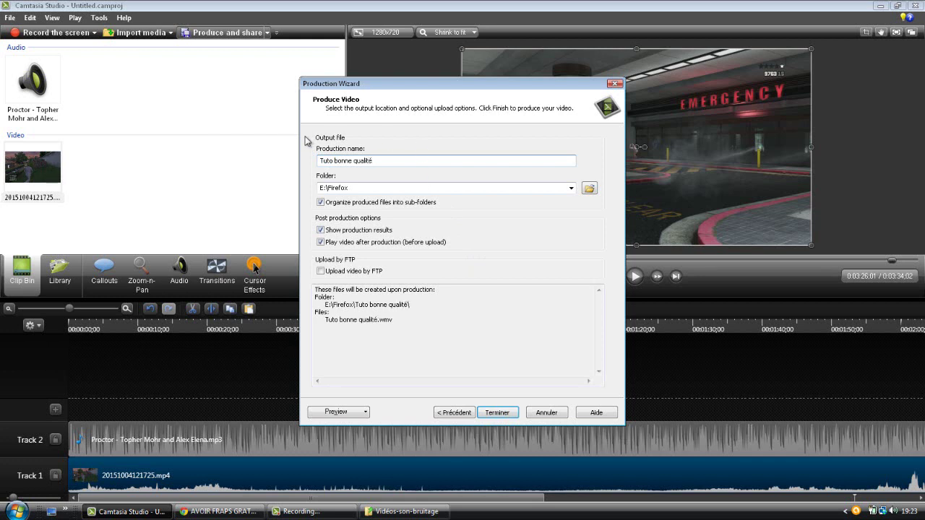
click(587, 189)
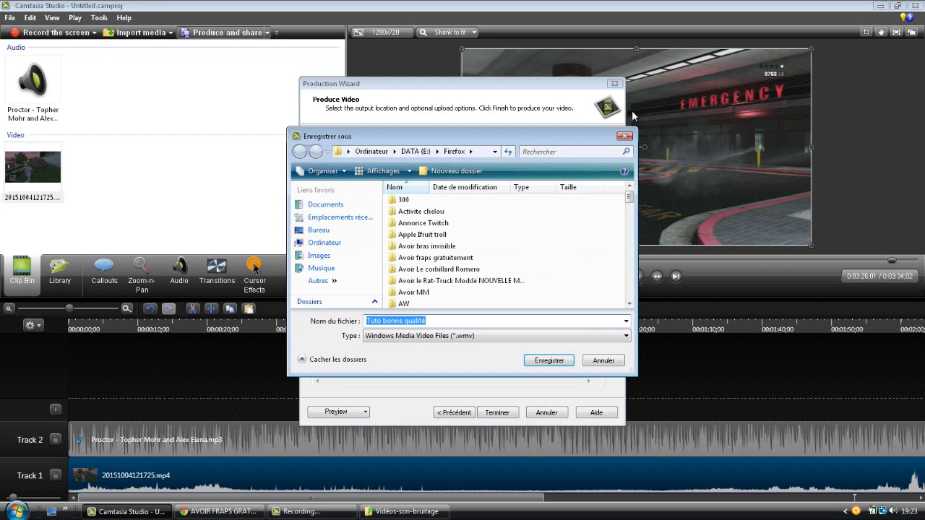
click(624, 136)
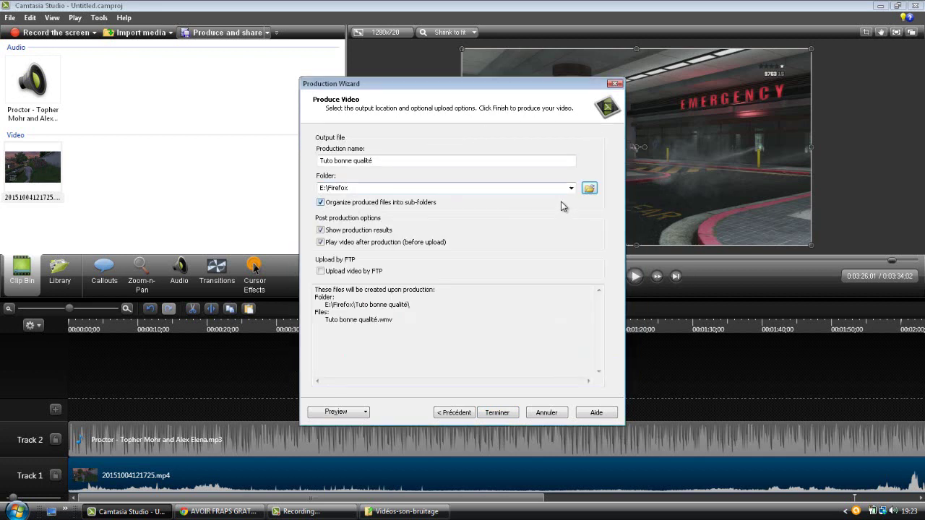
click(498, 415)
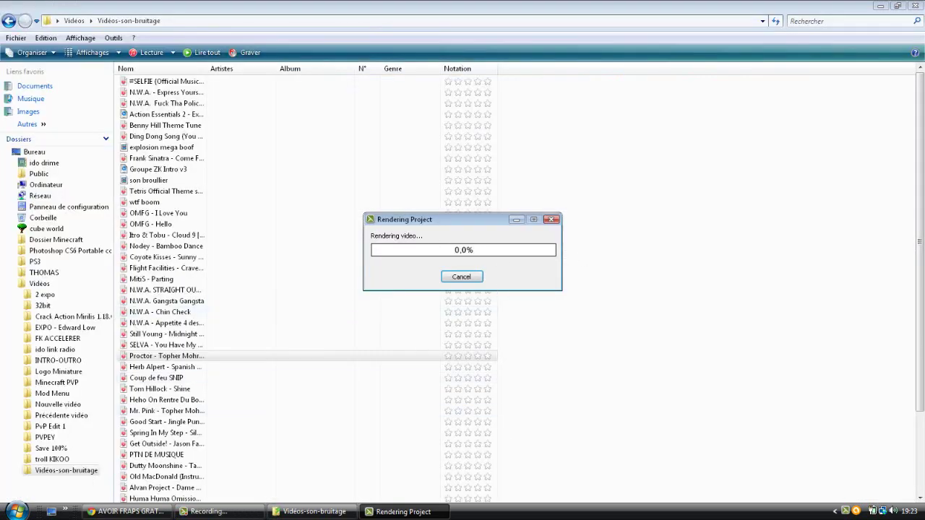
Close the Vidéos-son-bruitage folder, cancel the rendering without saving the partial video, and leave the production wizard
click(913, 5)
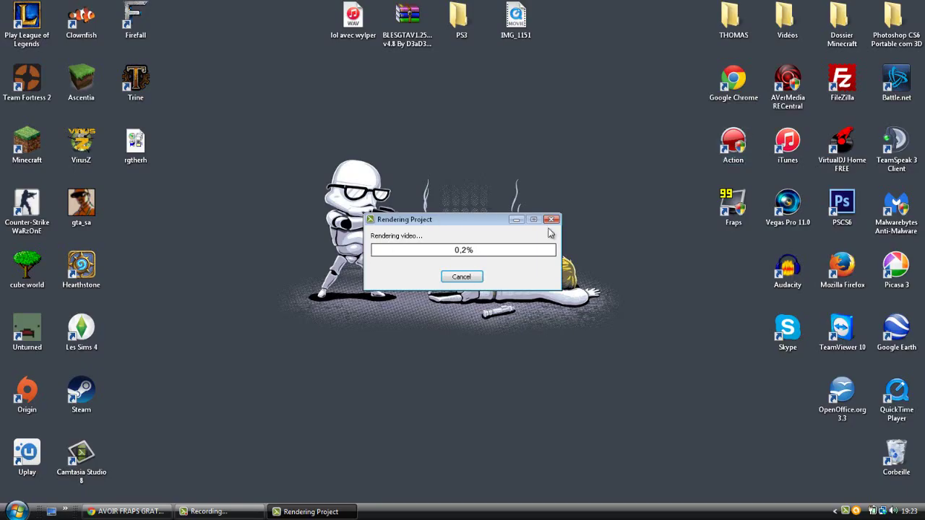
mouse_move(600, 319)
mouse_down()
mouse_move(300, 177)
mouse_move(338, 172)
mouse_move(317, 167)
mouse_move(587, 319)
mouse_up()
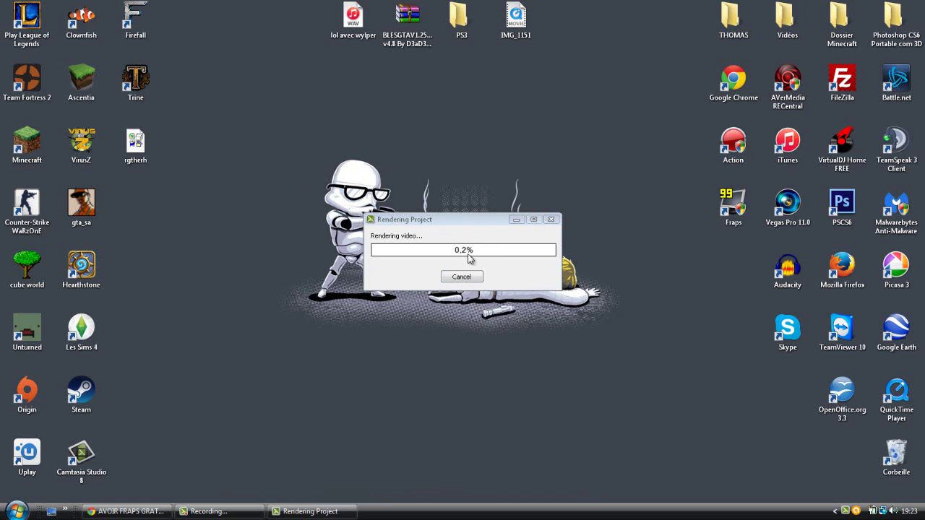
click(471, 279)
click(474, 284)
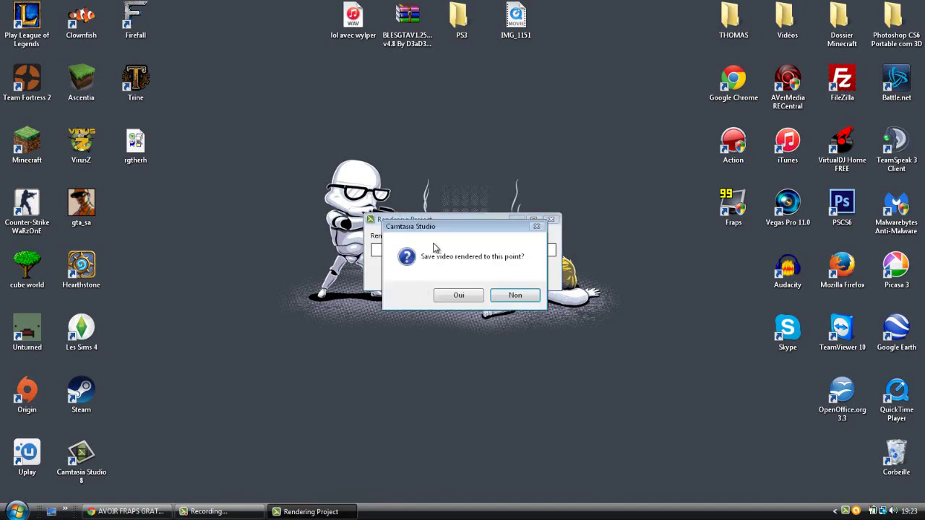
click(515, 296)
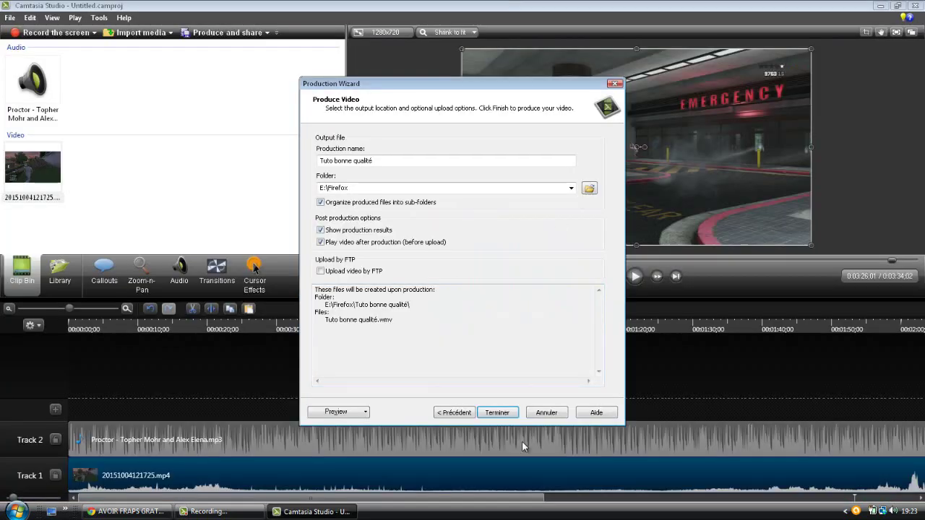
click(615, 84)
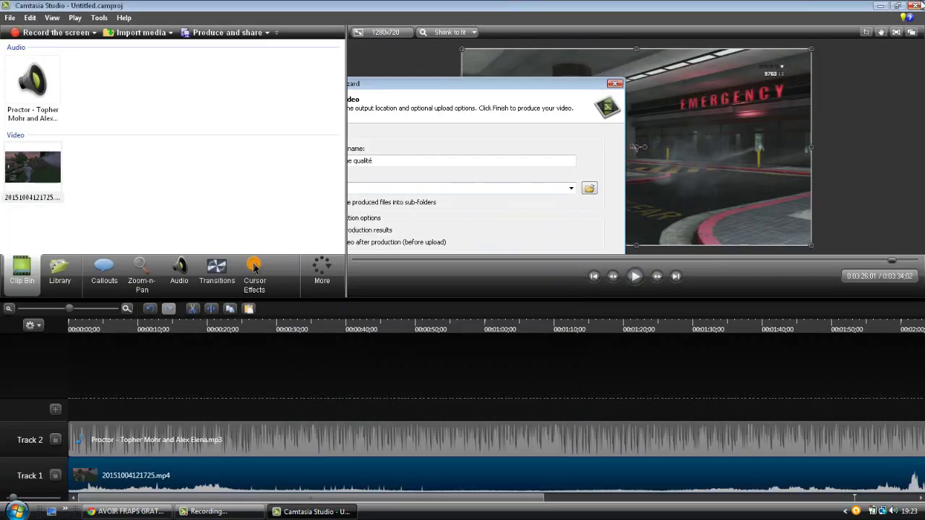
Minimize Camtasia Studio and open the Firefox folder on the DATA (E:) drive in Windows Explorer
click(881, 5)
key(super)
click(202, 341)
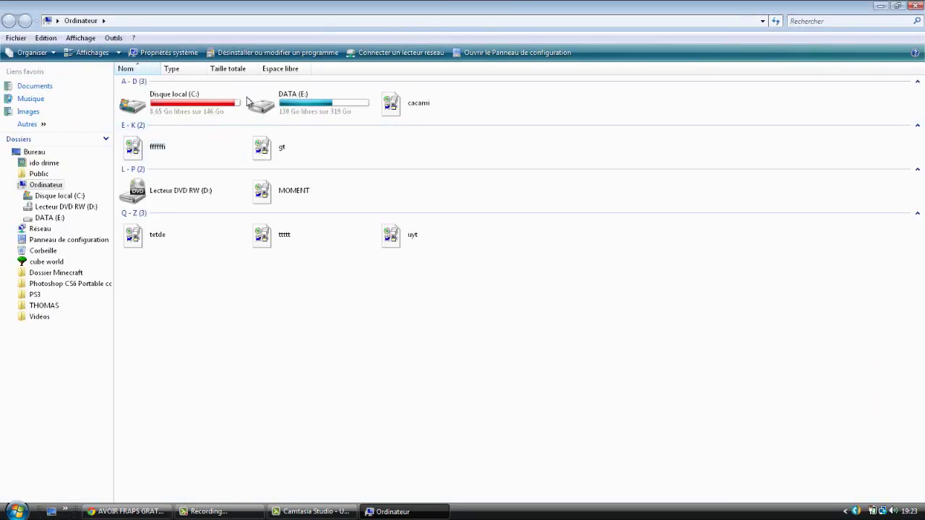
double_click(295, 101)
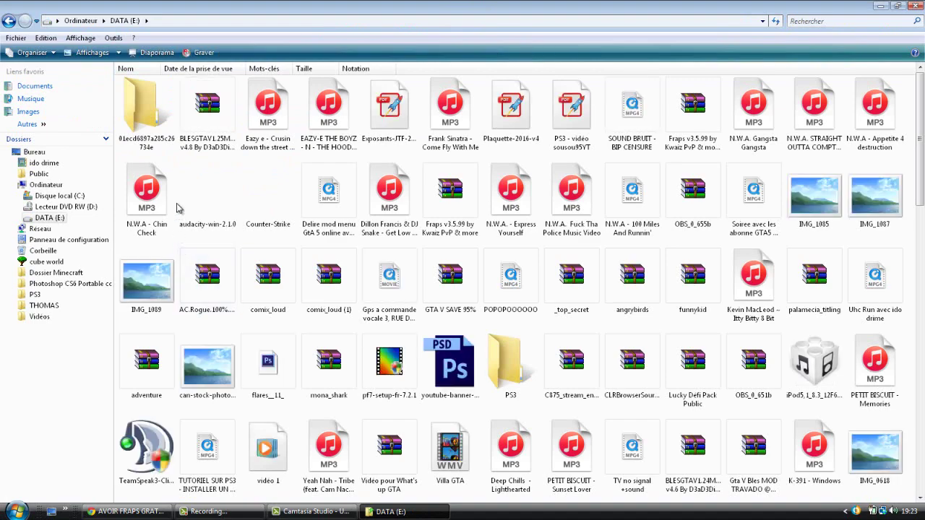
scroll(626, 362, down, 7)
scroll(623, 355, down, 3)
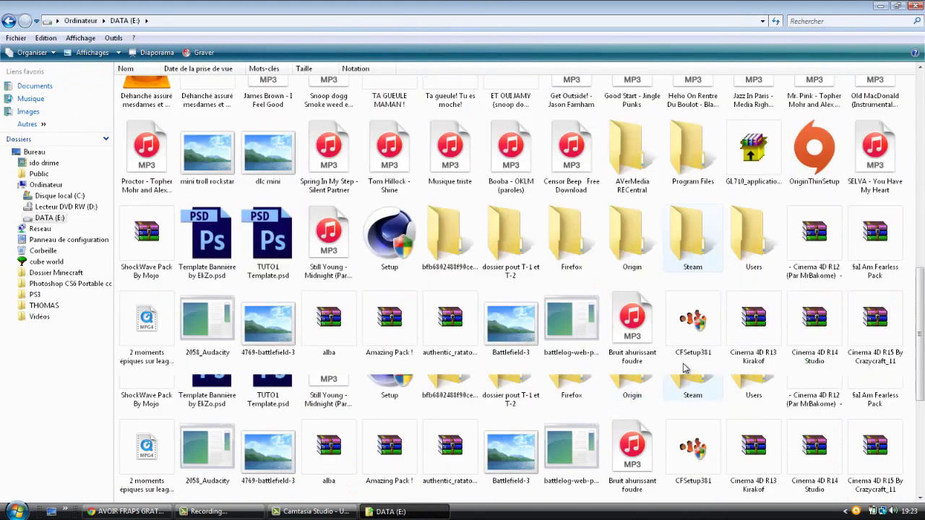
double_click(569, 106)
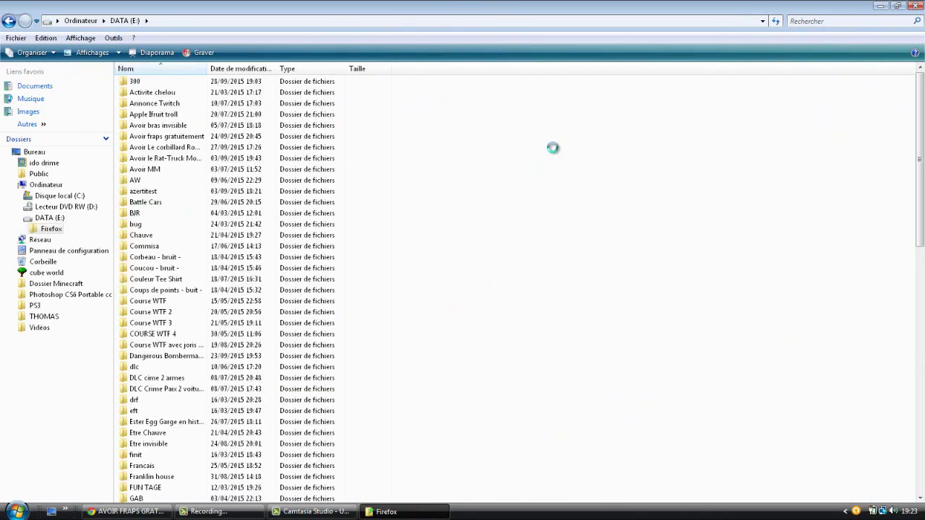
Open the AW folder and play the AW video in Windows Media Player, pausing it at 00:02
scroll(922, 186, down, 3)
drag(923, 187, 924, 129)
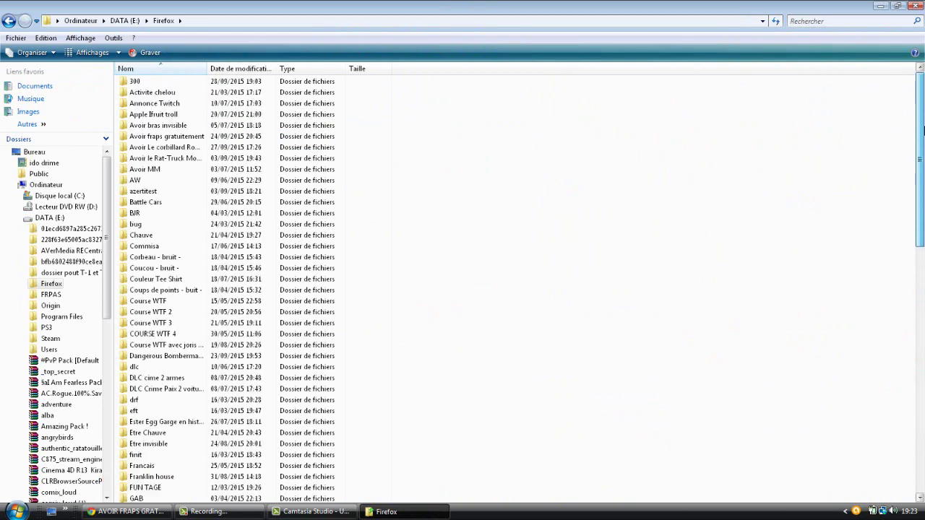
click(165, 182)
double_click(166, 182)
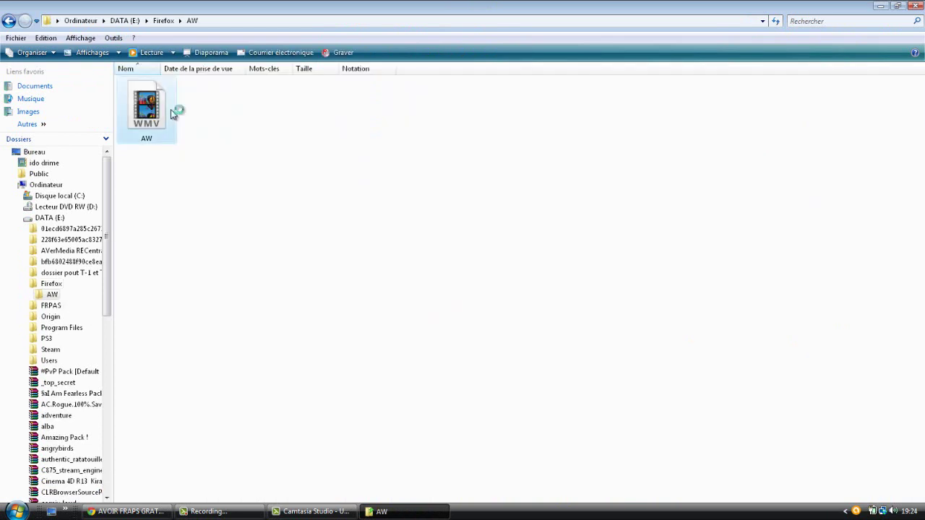
double_click(146, 109)
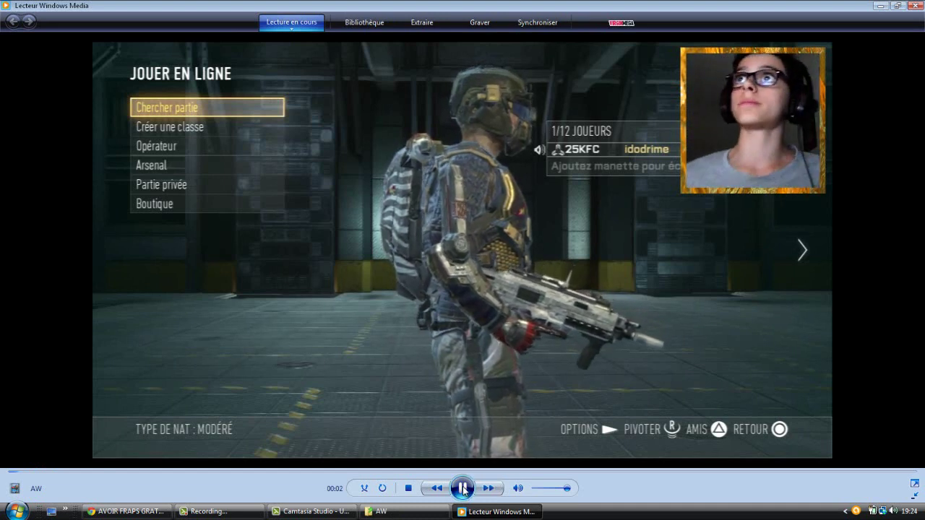
click(464, 490)
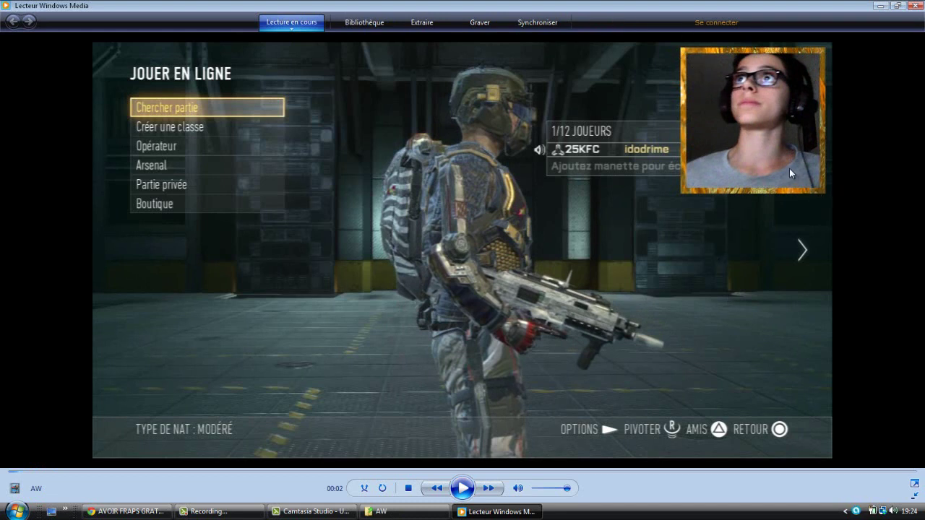
Minimize the media player and the AW folder, return to the Camtasia Studio project, and deselect the timeline clip
click(879, 6)
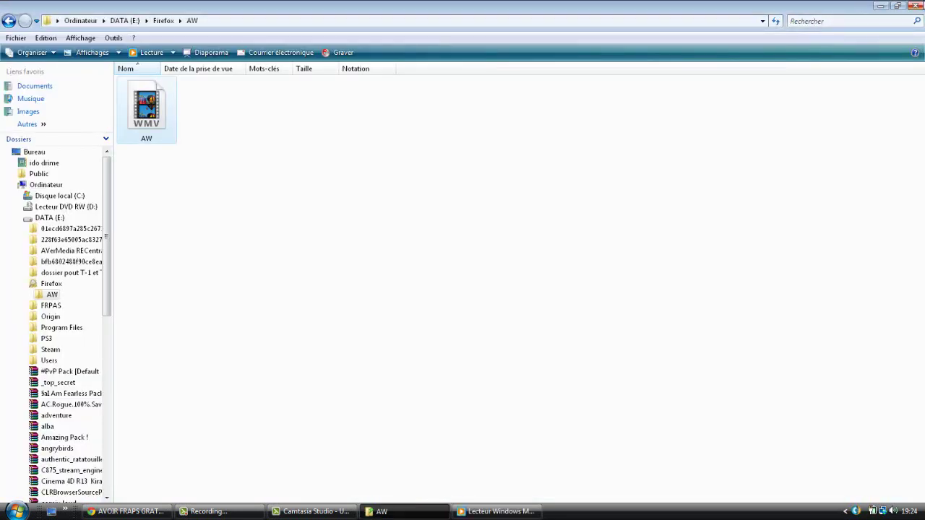
click(880, 6)
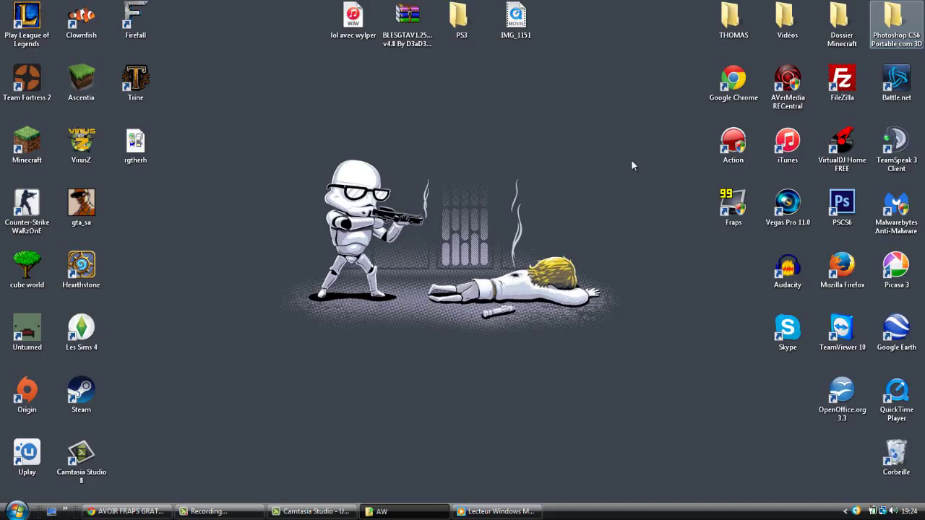
drag(268, 118, 325, 166)
drag(284, 123, 644, 356)
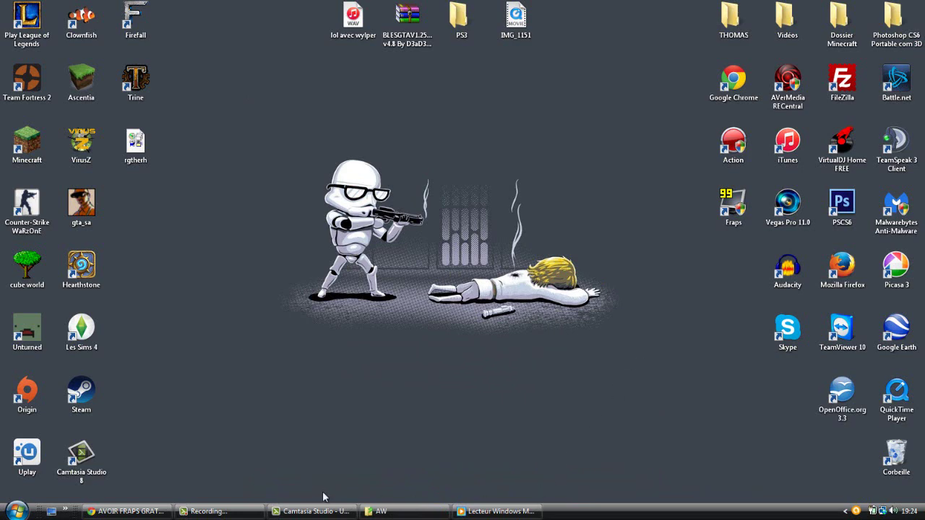
click(312, 511)
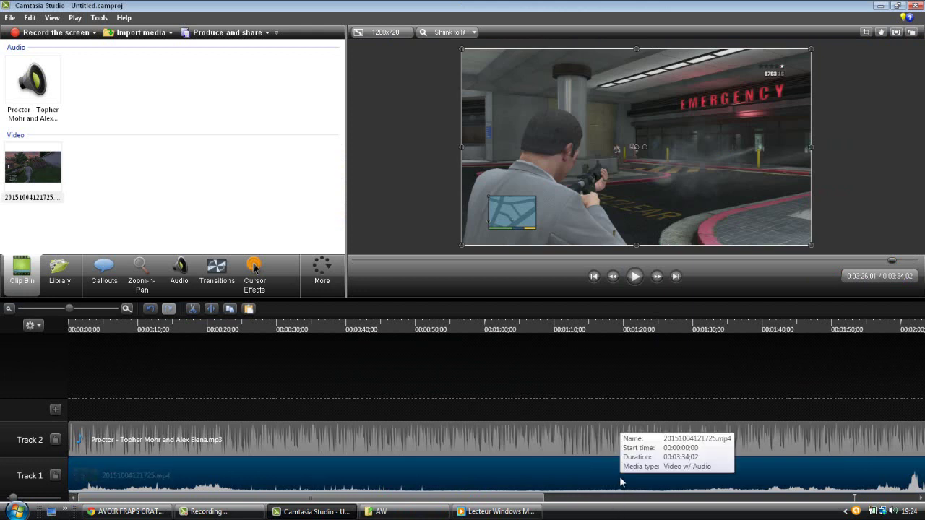
click(568, 363)
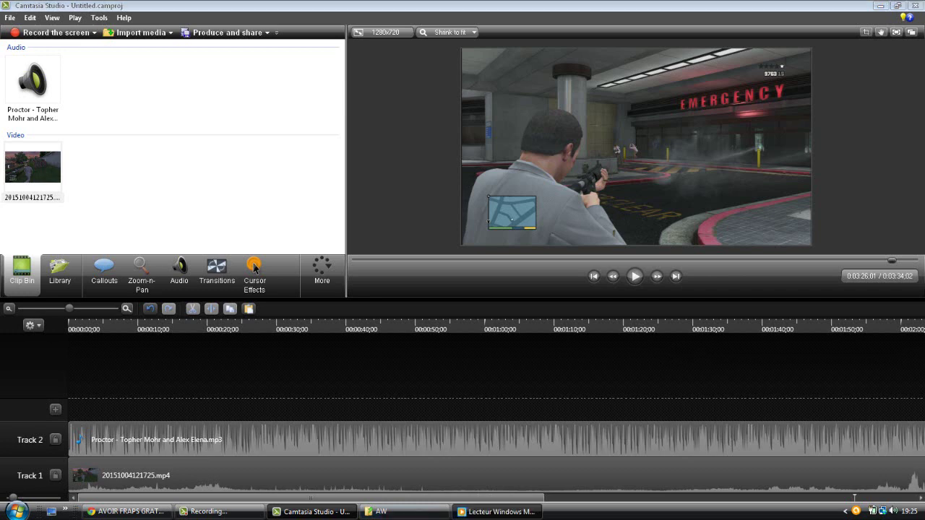
Clear the desktop by closing Windows Media Player and minimizing Camtasia Studio, and bring up the screen recorder's controls
click(498, 511)
click(915, 5)
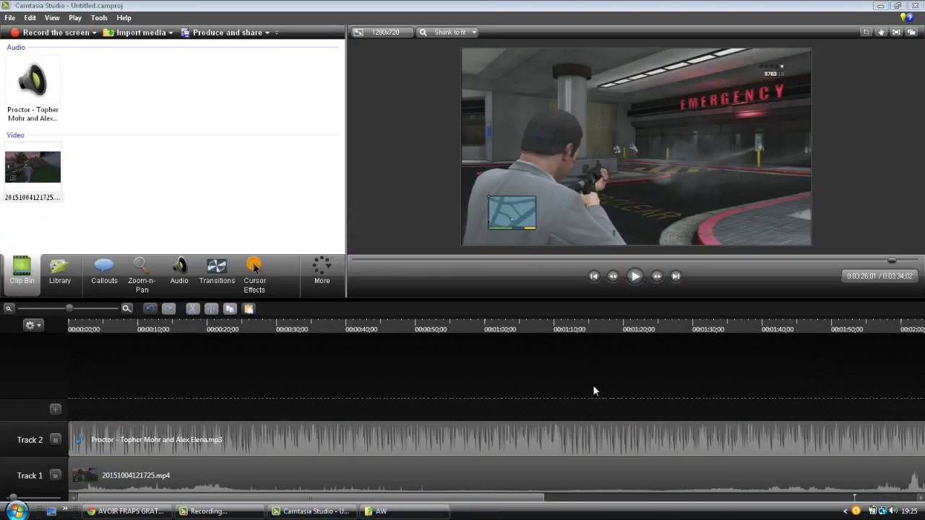
click(881, 6)
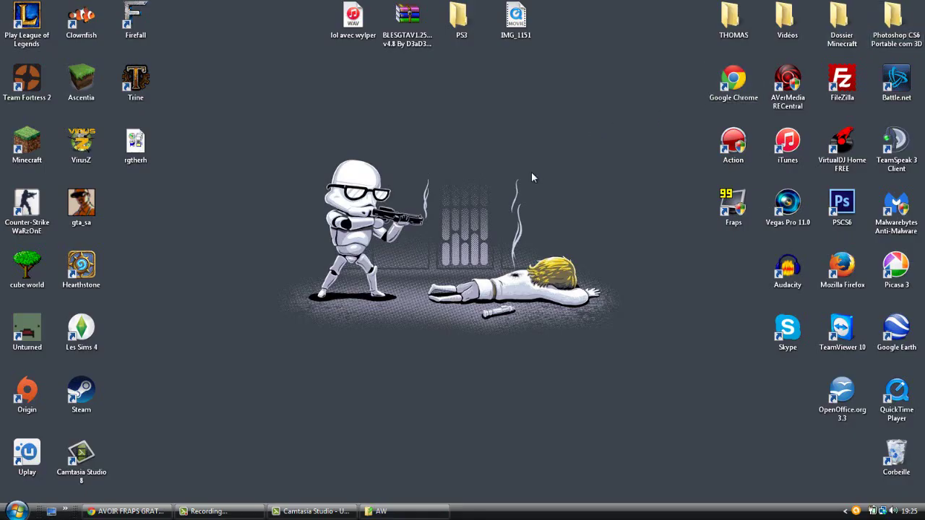
drag(649, 373, 243, 103)
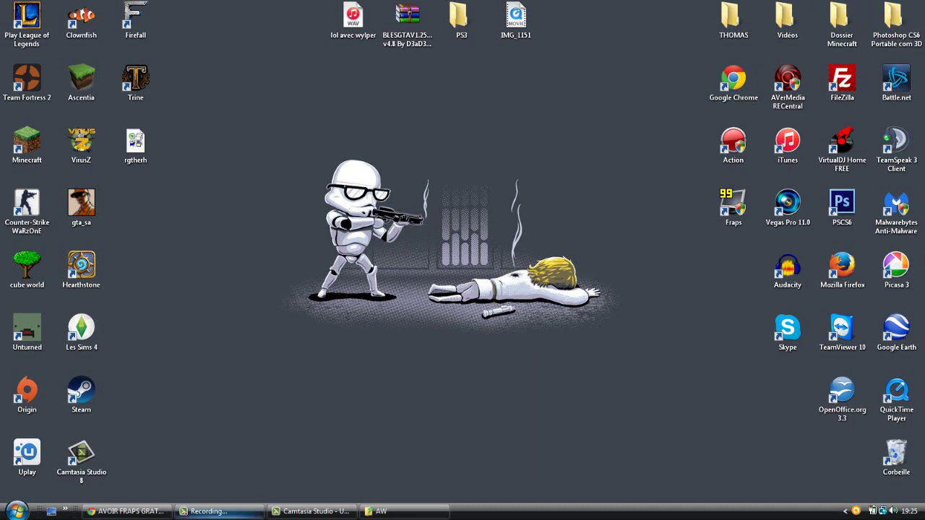
click(208, 512)
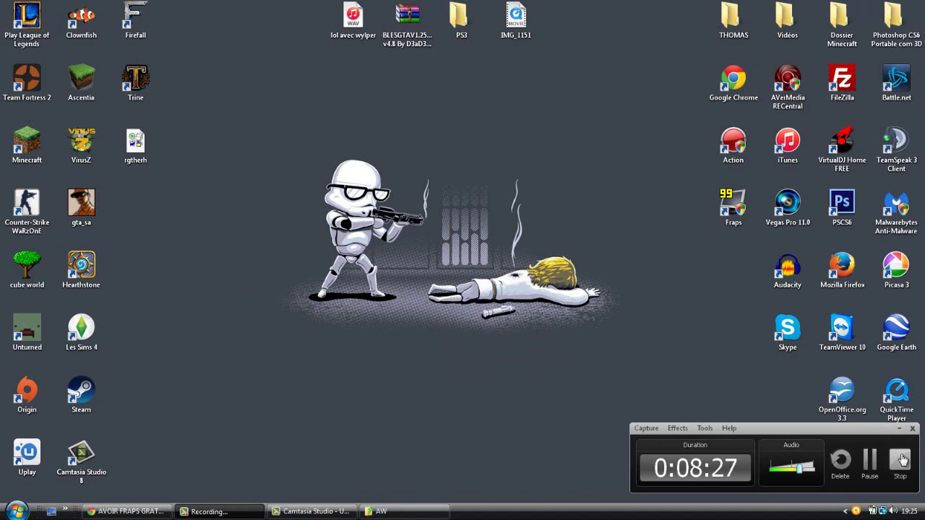